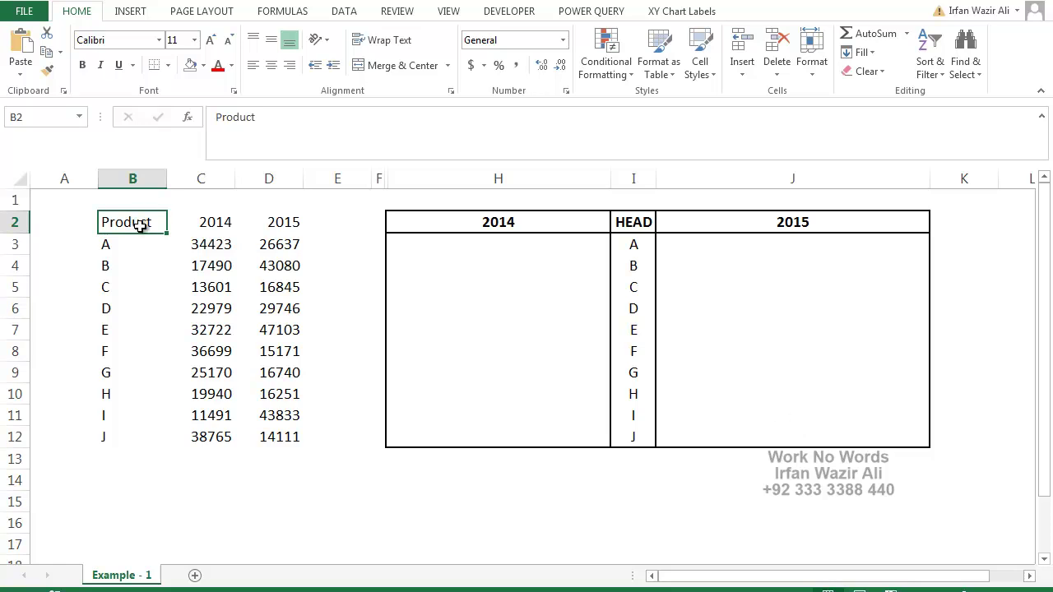
- Look over the product names, the 2014 and 2015 figures, and the HEAD column of the comparison table
left_click_drag(107, 240, 107, 437)
left_click(220, 222)
left_click(284, 222)
left_click_drag(211, 243, 263, 435)
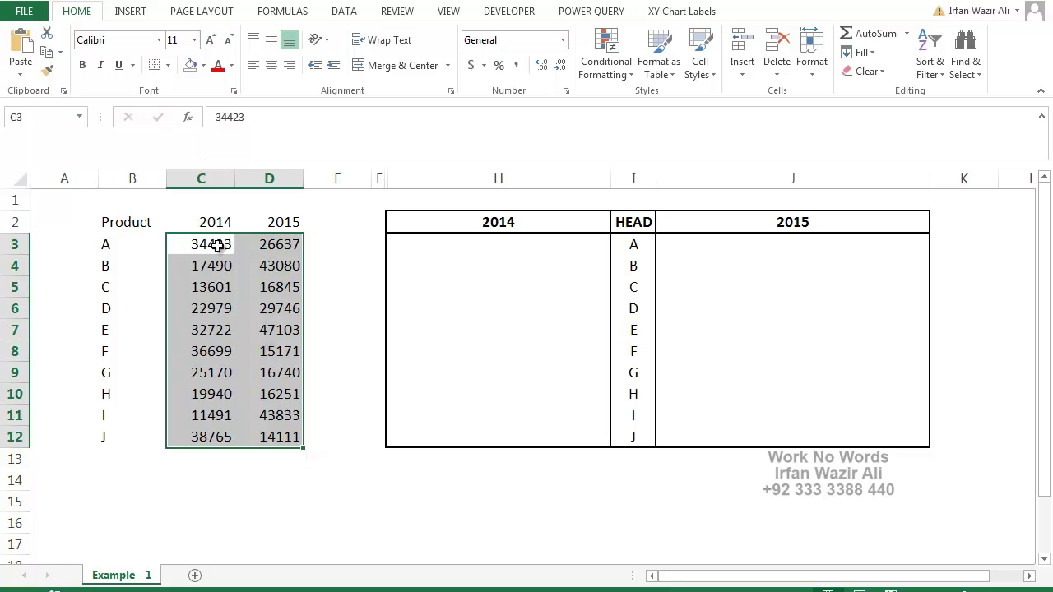
left_click_drag(106, 244, 104, 440)
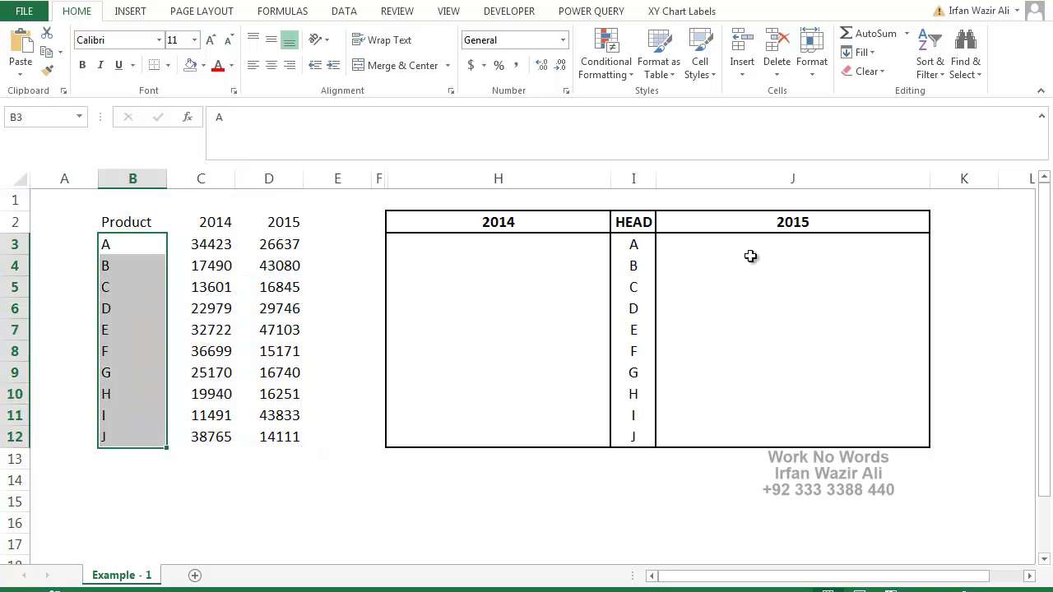
left_click_drag(636, 243, 635, 437)
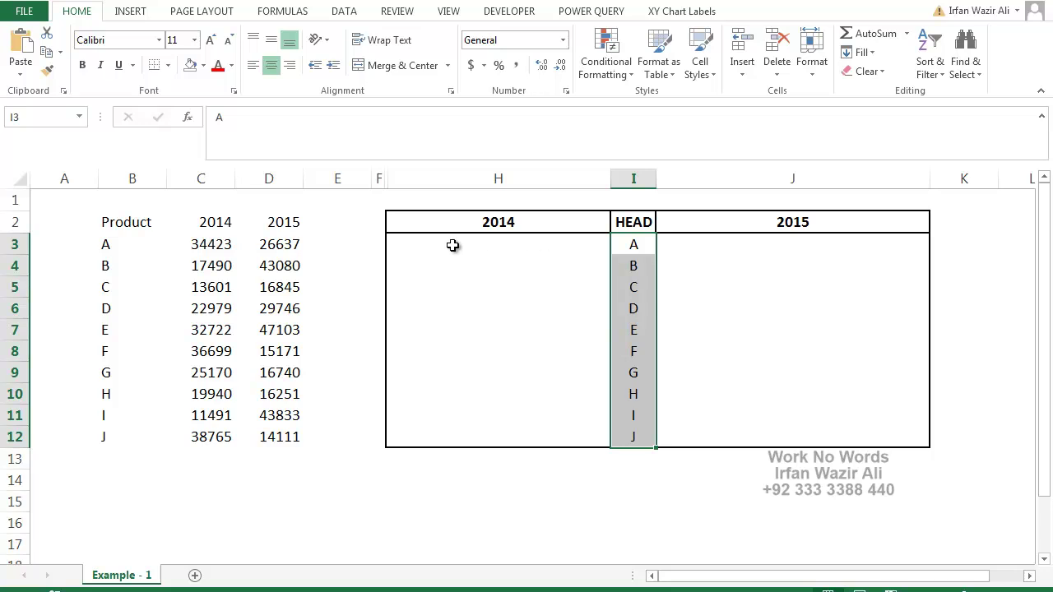
- Widen column H slightly and enter the formula =REPT("|",D3/5000) in cell J3
left_click(673, 245)
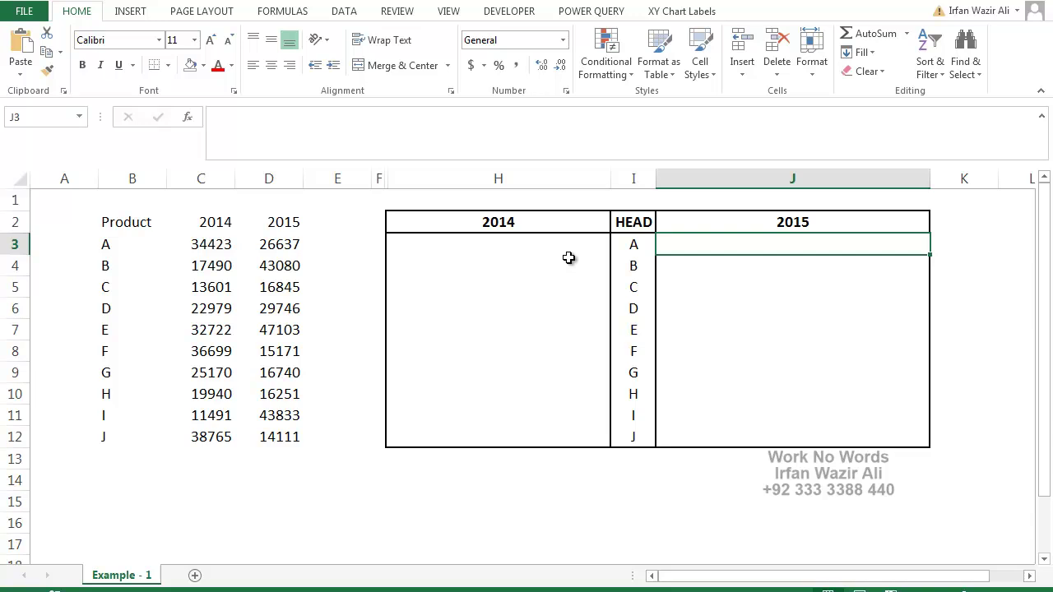
left_click_drag(610, 179, 634, 178)
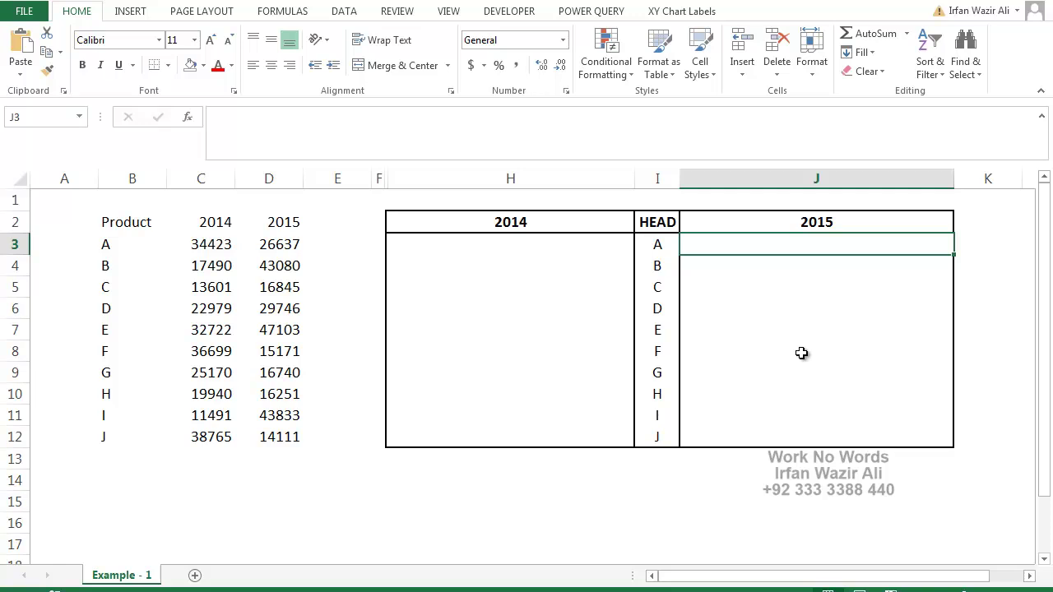
type("=rep")
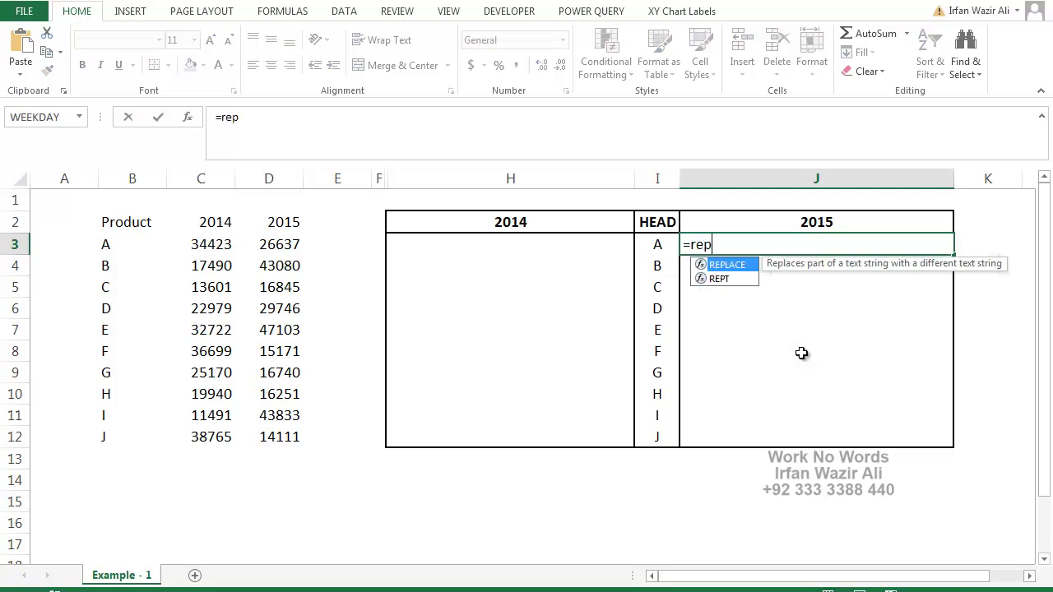
type("t(")
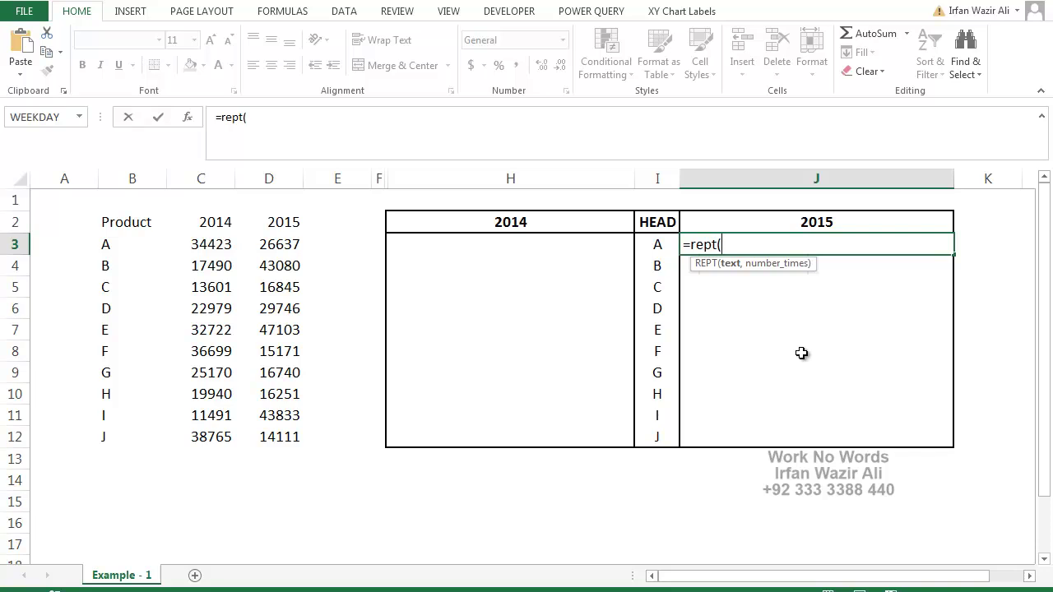
type("\"")
type("\",")
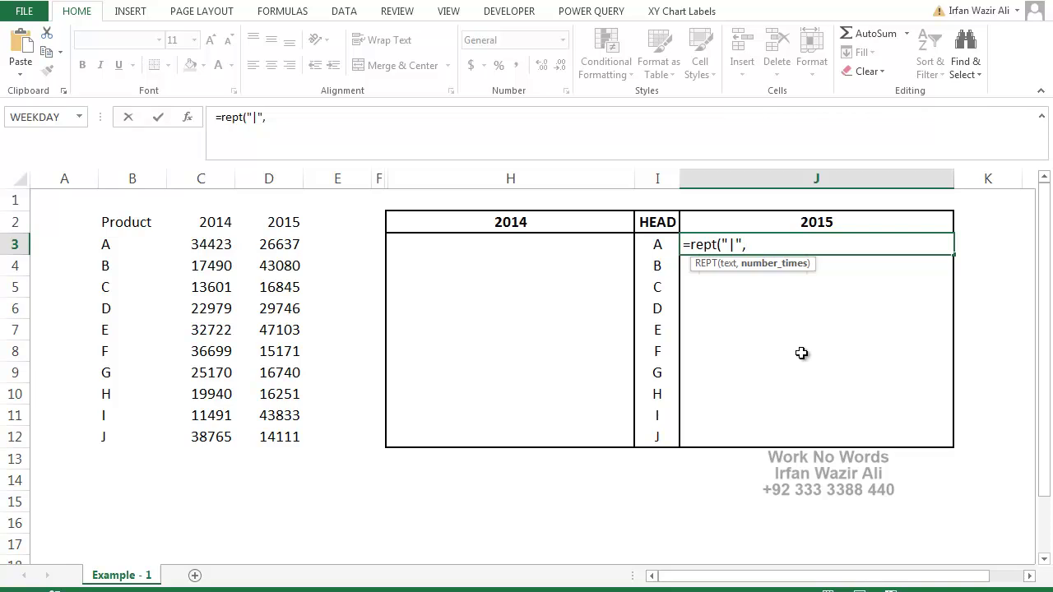
key("Left")
key("Left")
key("Left")
key("Left")
key("Left")
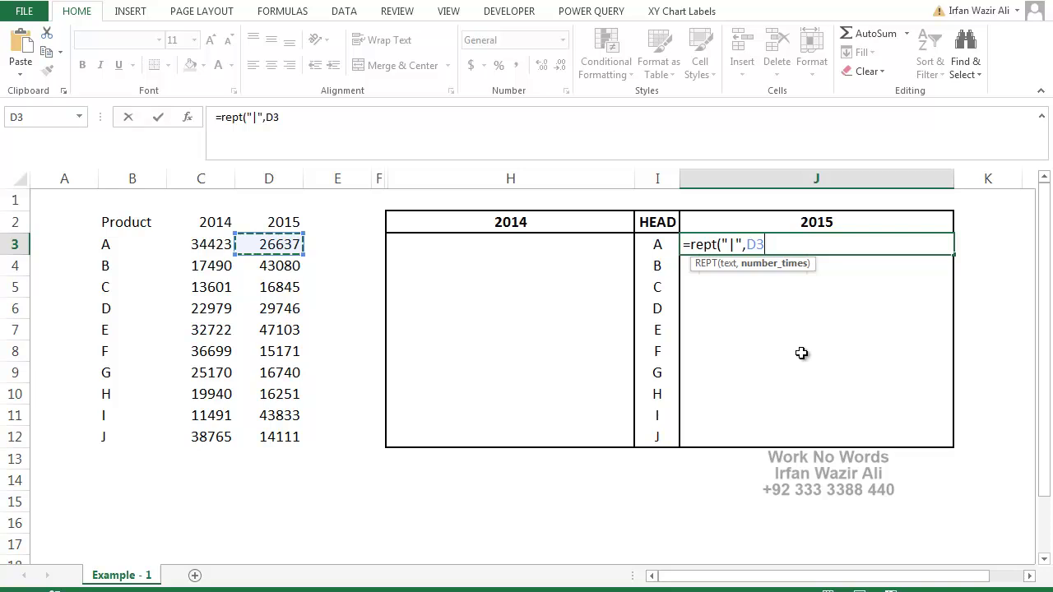
type("/5000")
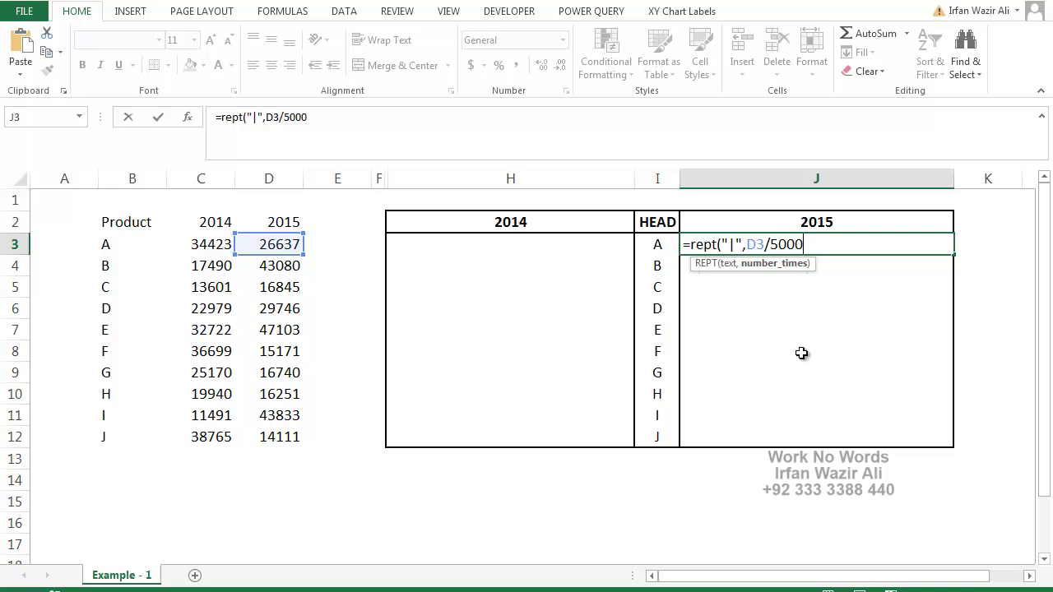
type(")")
key("Return")
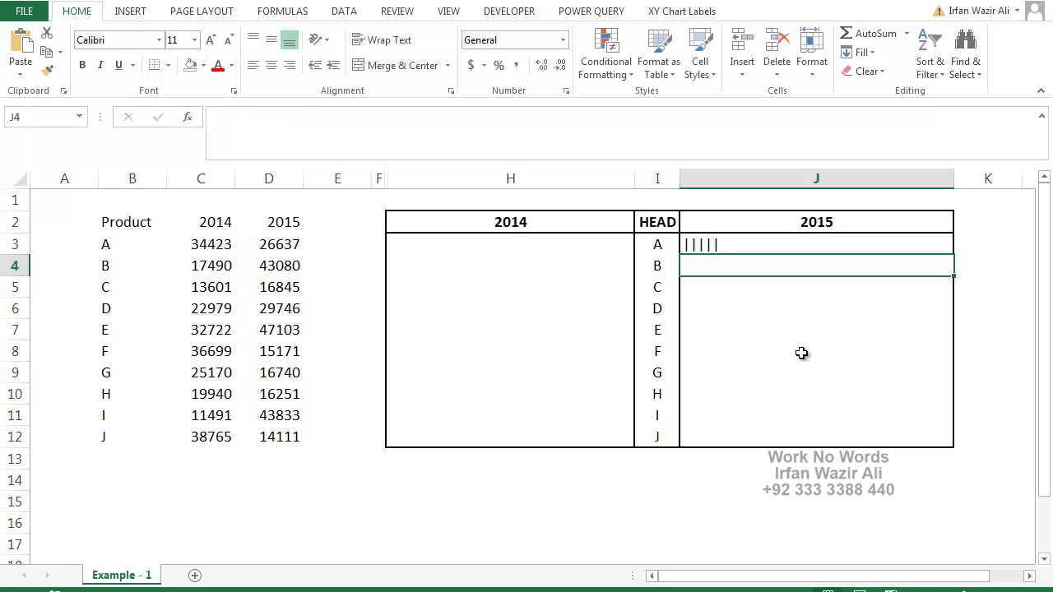
- Fill the J3 formula down the 2015 column to J12
key("Up")
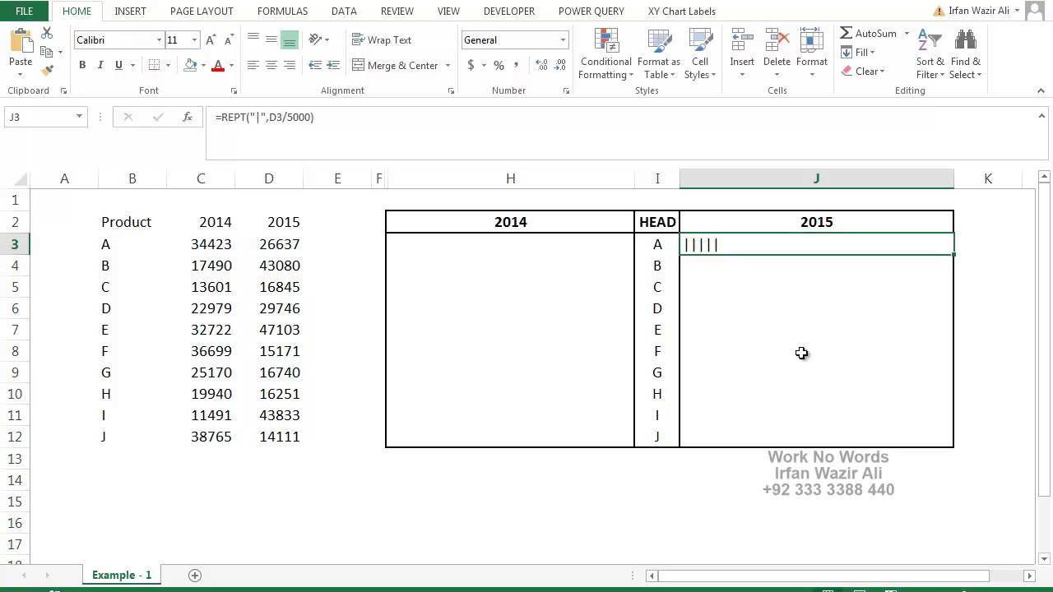
double_click(953, 257)
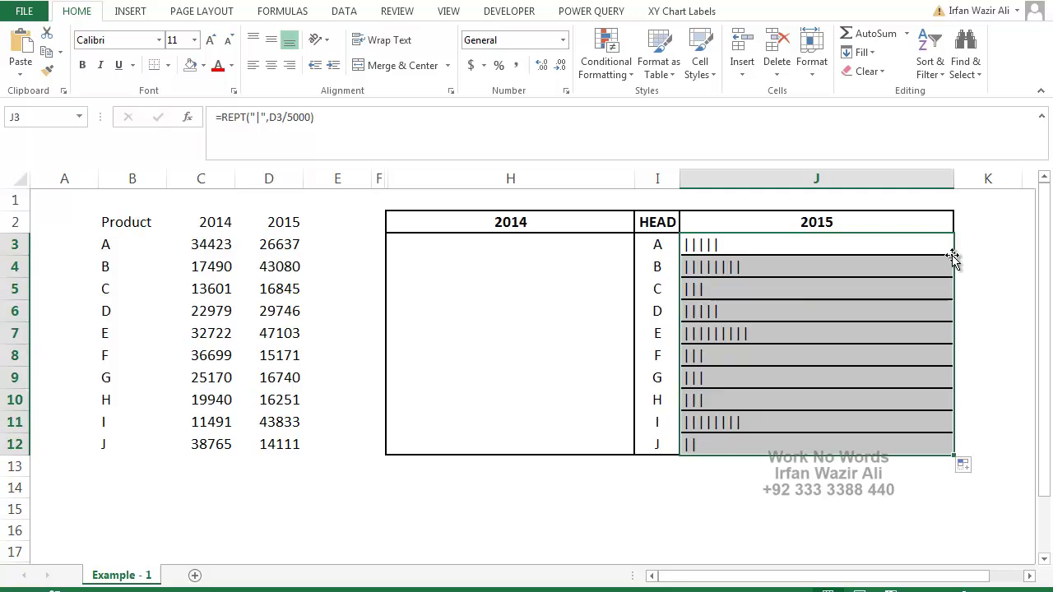
left_click(876, 272)
left_click(879, 509)
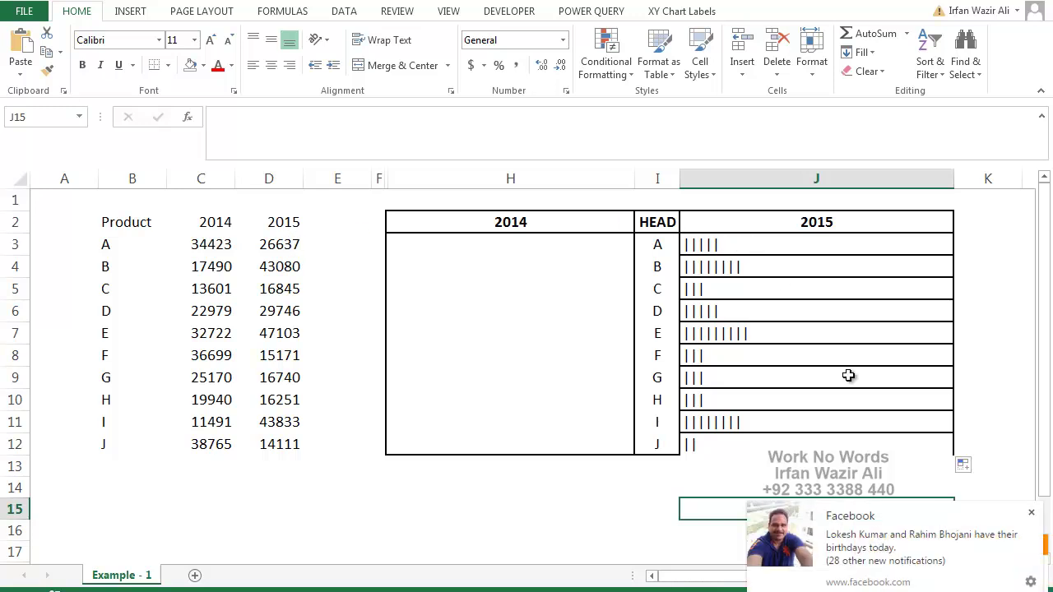
- Dismiss the Facebook notification popup covering the worksheet
left_click(1031, 513)
left_click(1040, 546)
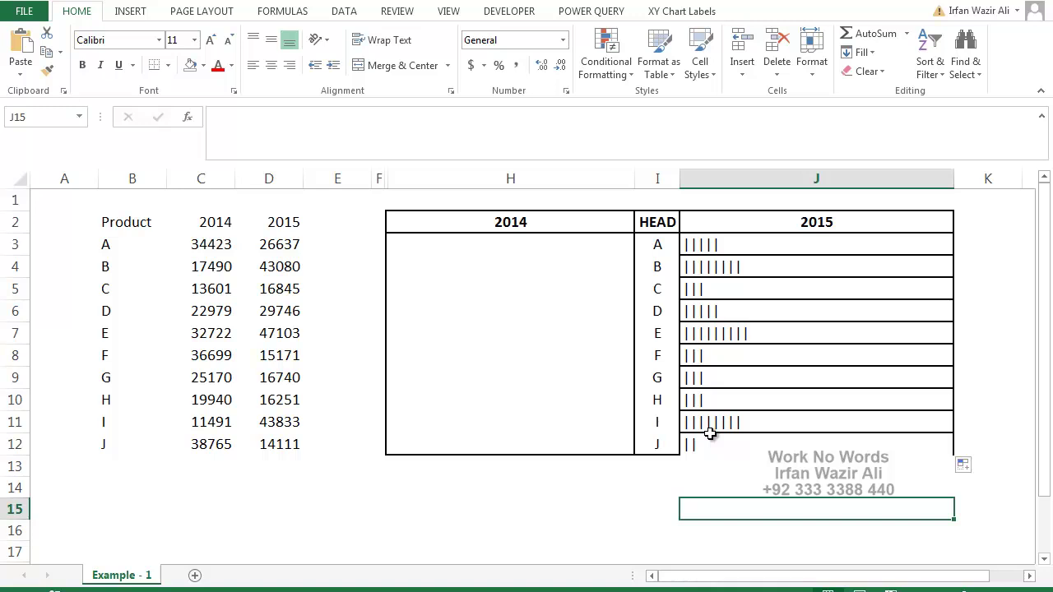
- Search the installed programs for "char" and launch Character Map
key("super")
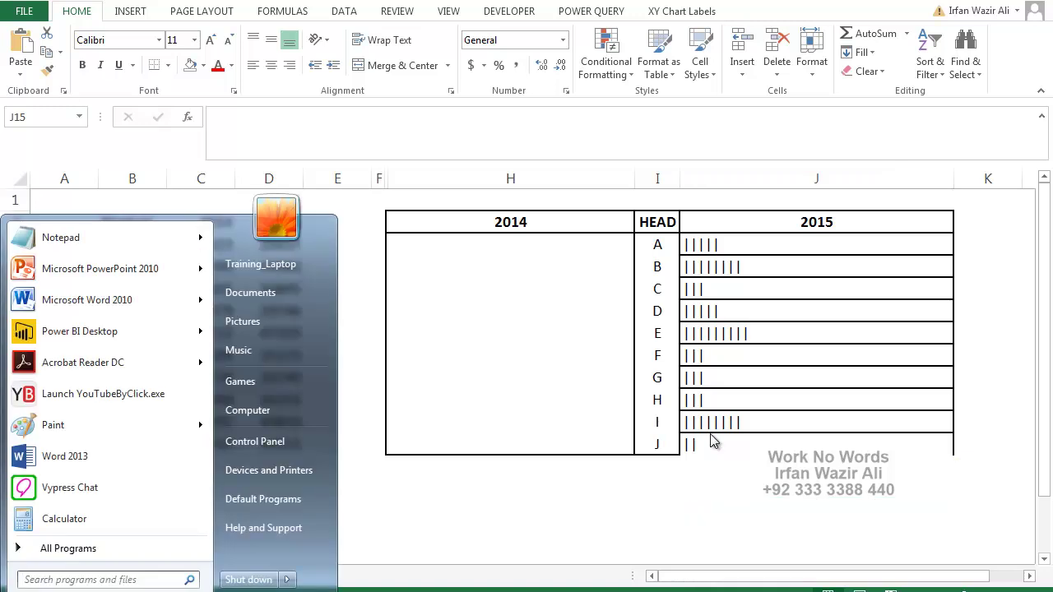
type("c")
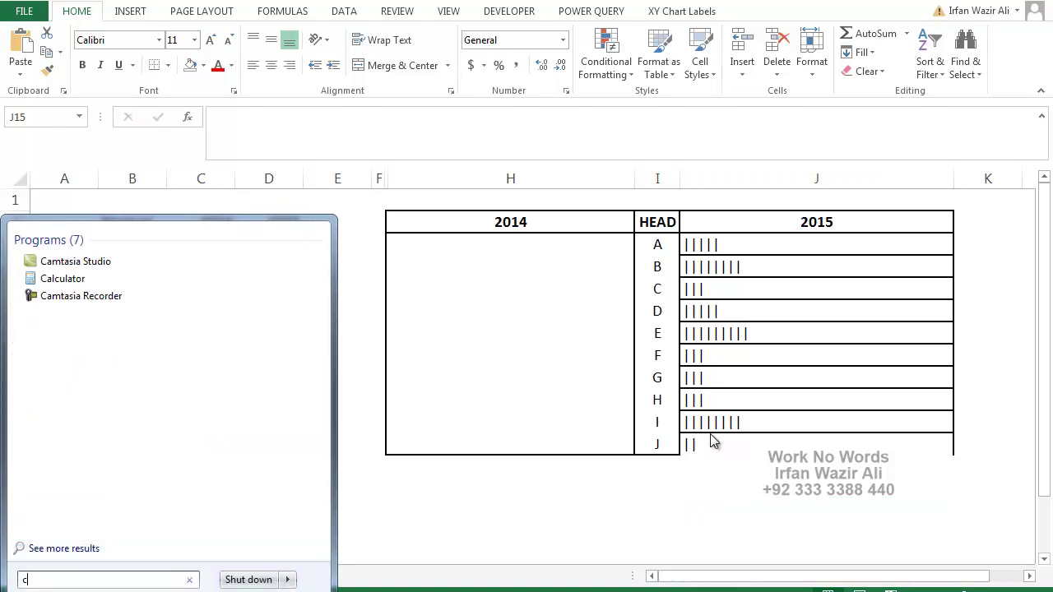
type("har")
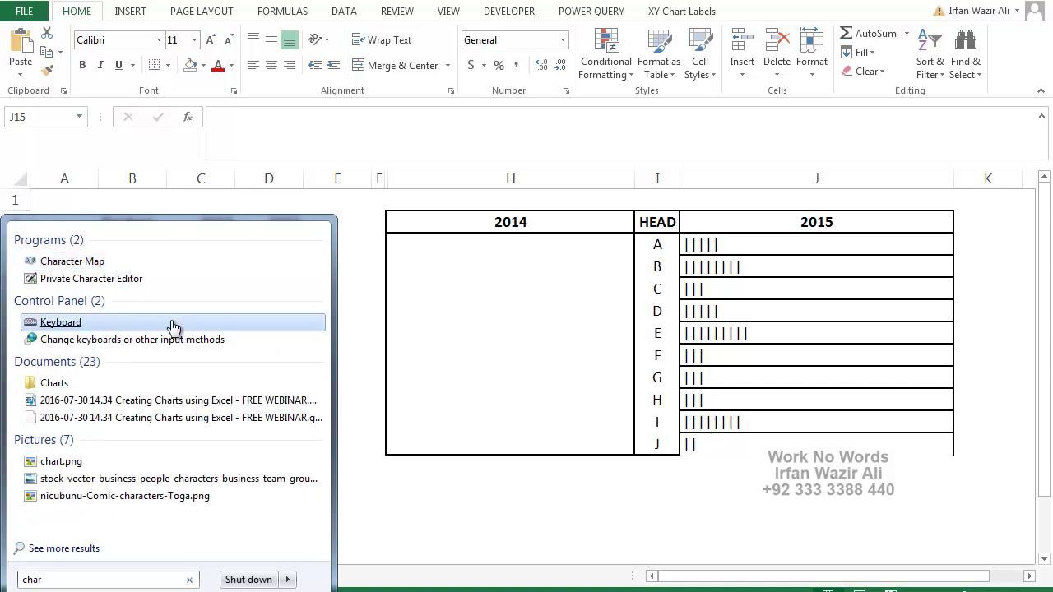
left_click(66, 262)
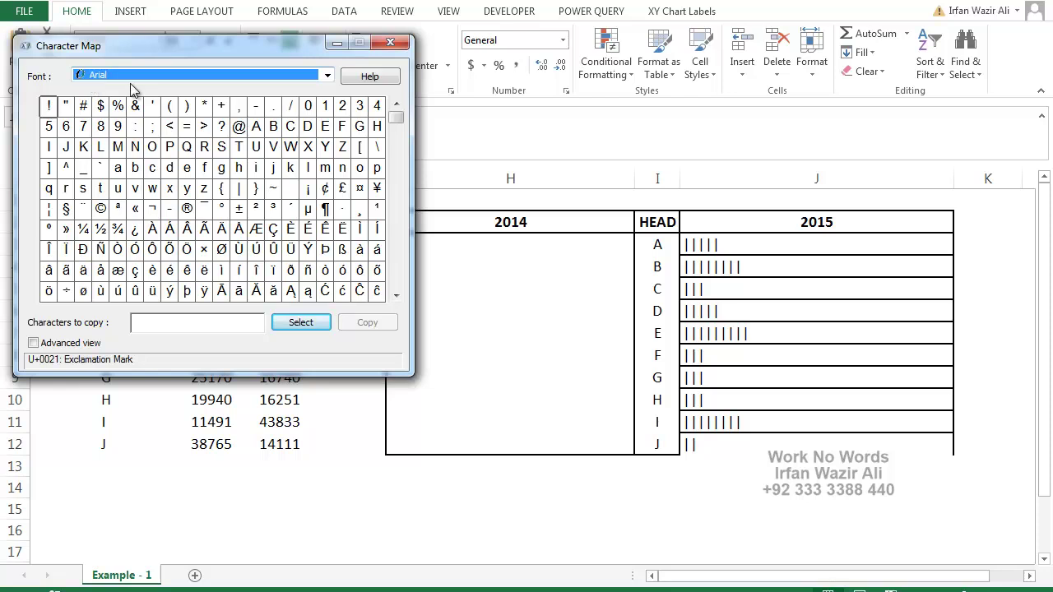
- Copy the Full Block character (U+2588) in the Arial font and close Character Map
left_click_drag(396, 117, 397, 265)
left_click(205, 195)
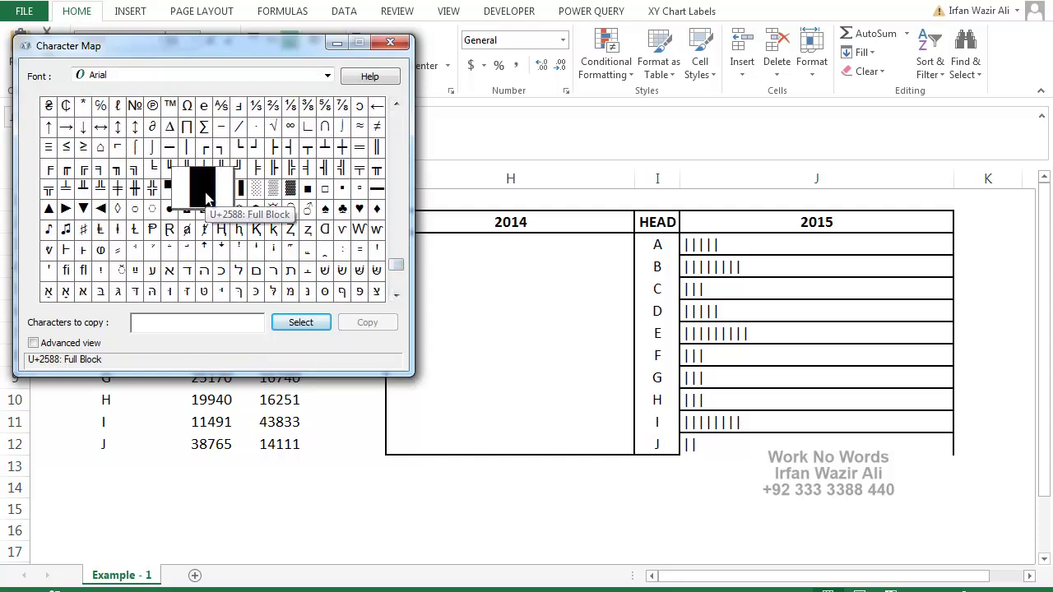
left_click(301, 325)
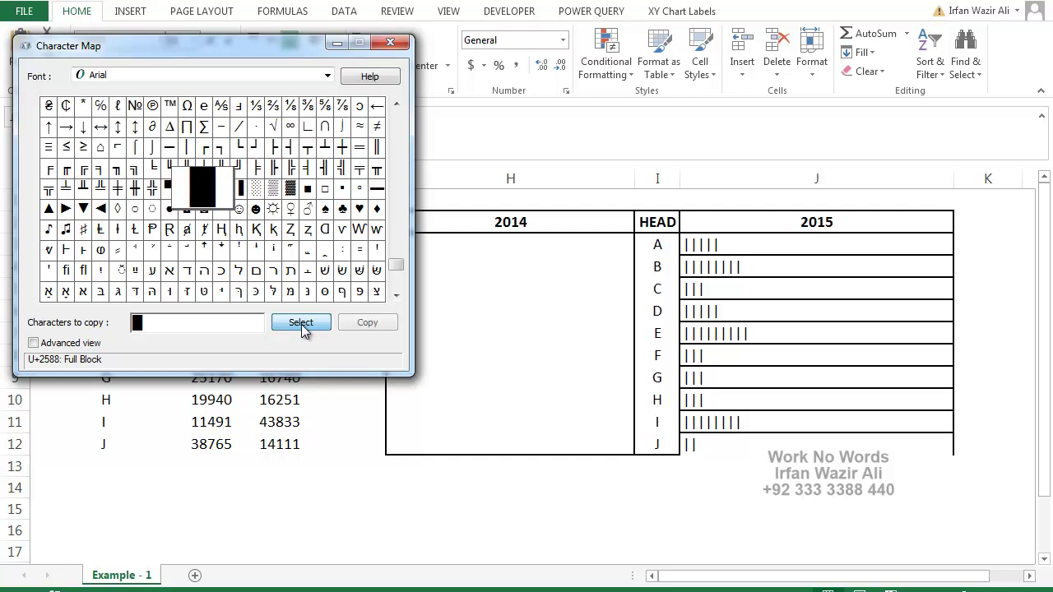
left_click(369, 323)
left_click(390, 42)
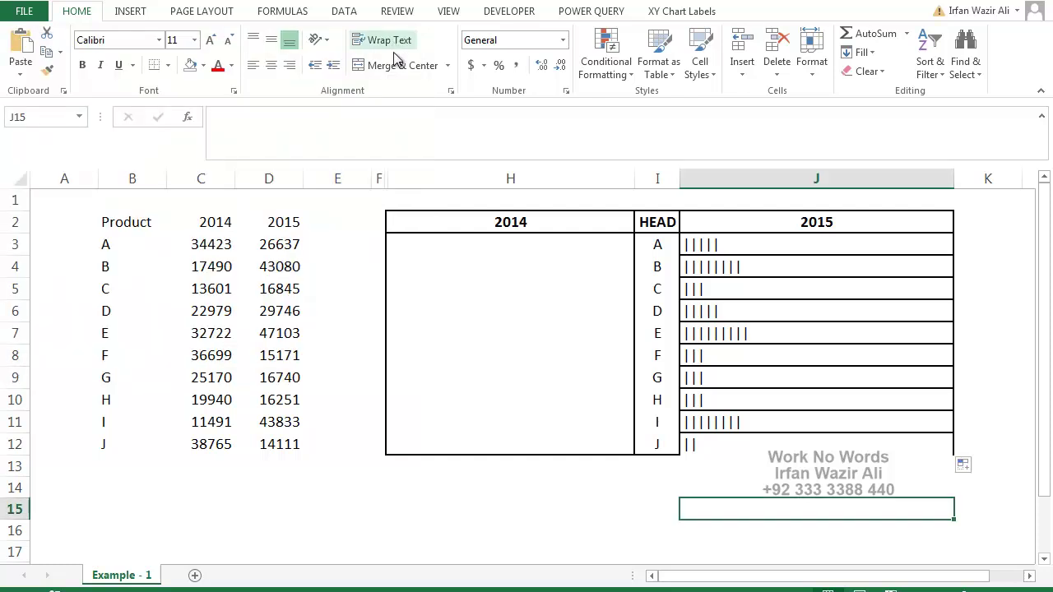
- Replace the | text in J3's REPT formula with the copied full block character █
left_click(696, 247)
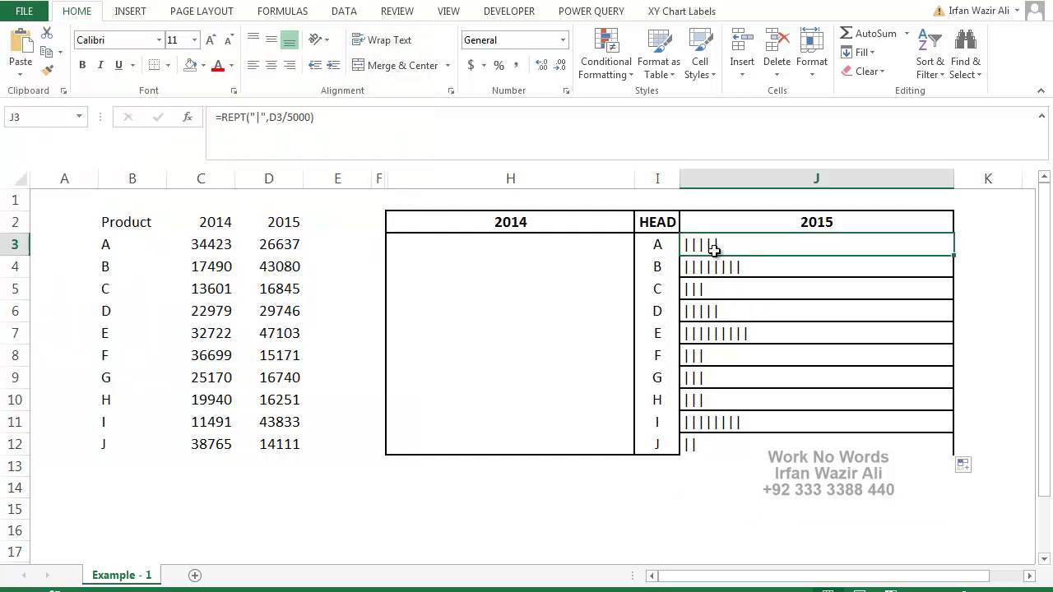
double_click(716, 246)
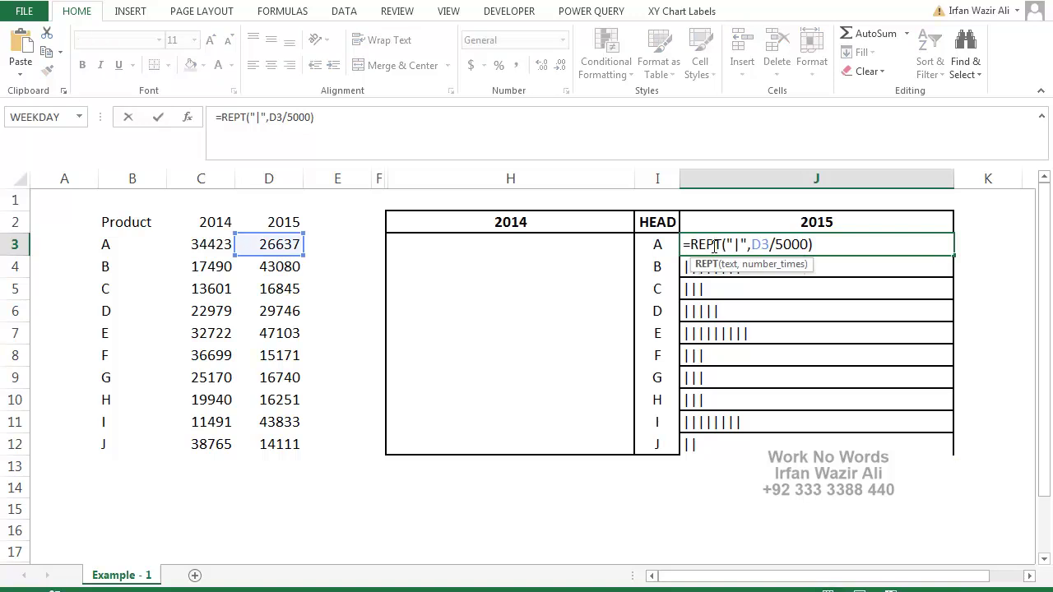
left_click(735, 246)
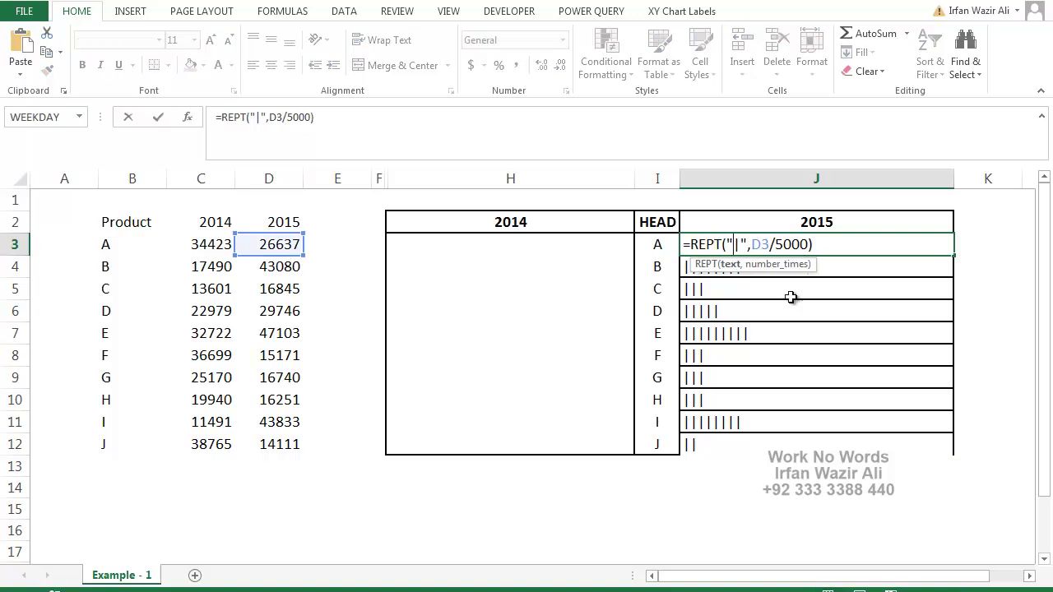
key("BackSpace")
type("█")
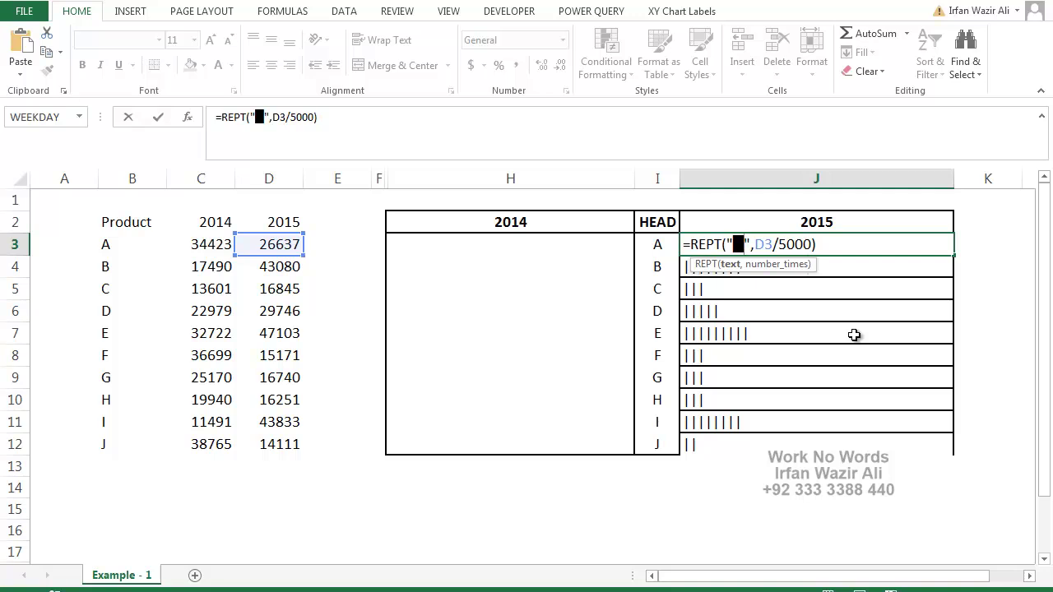
- Append &D3 to the end of the J3 formula so the 2015 value follows the bar
key("Right")
key("Right")
key("Right")
key("Right")
key("Right")
key("Right")
key("Right")
key("Right")
key("Right")
key("Right")
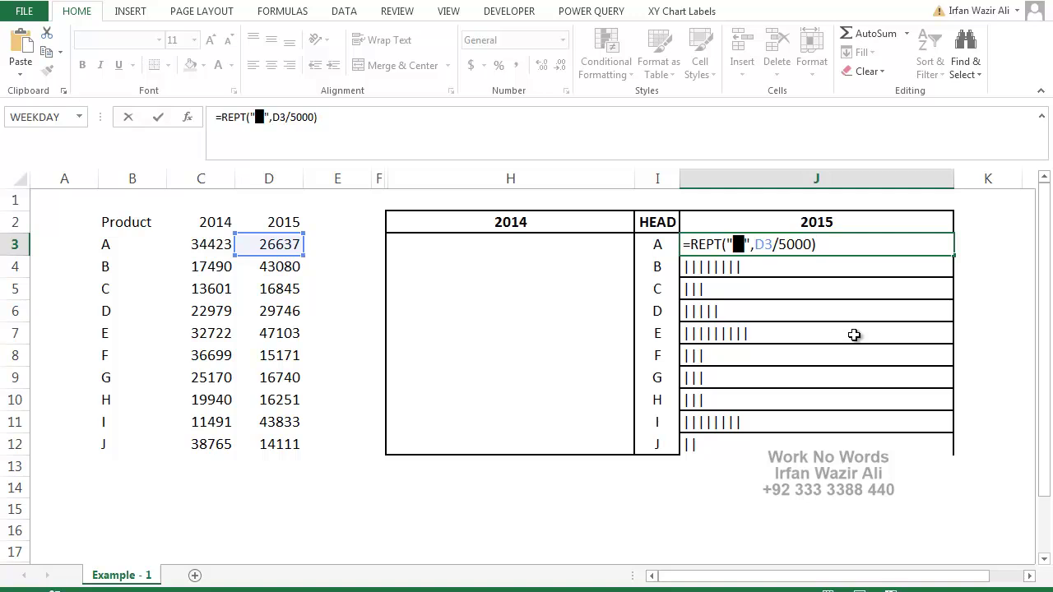
type("&")
left_click(283, 244)
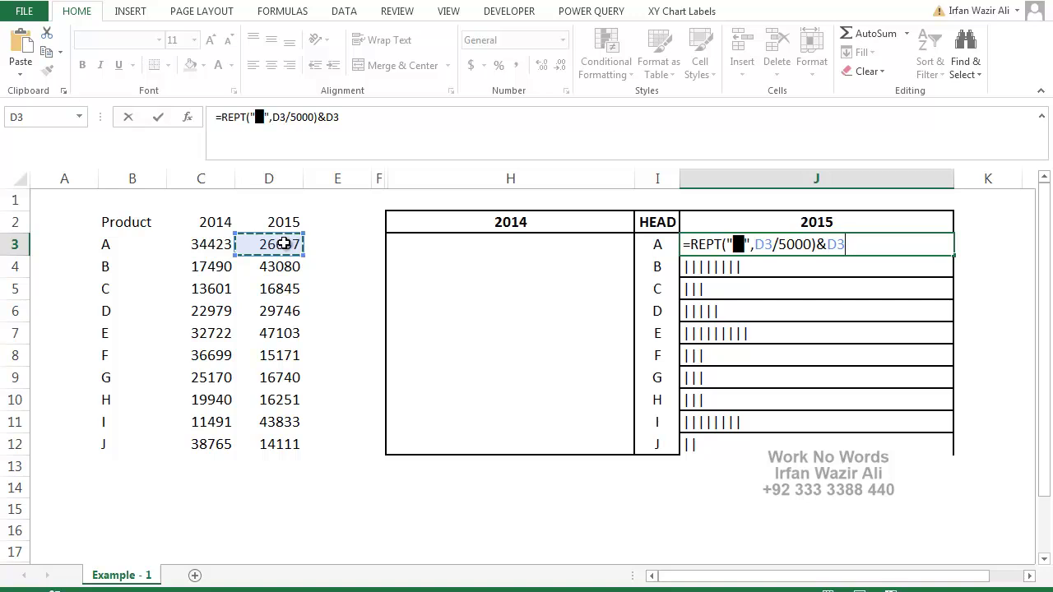
key("Return")
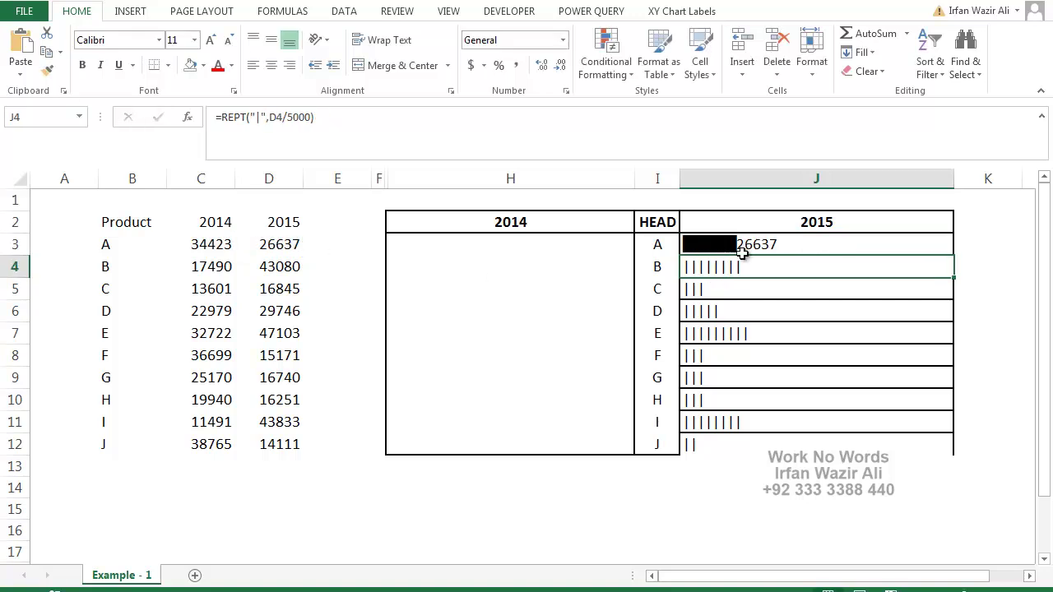
- Fill the updated J3 formula, with block bars and values, down to J12
left_click(797, 243)
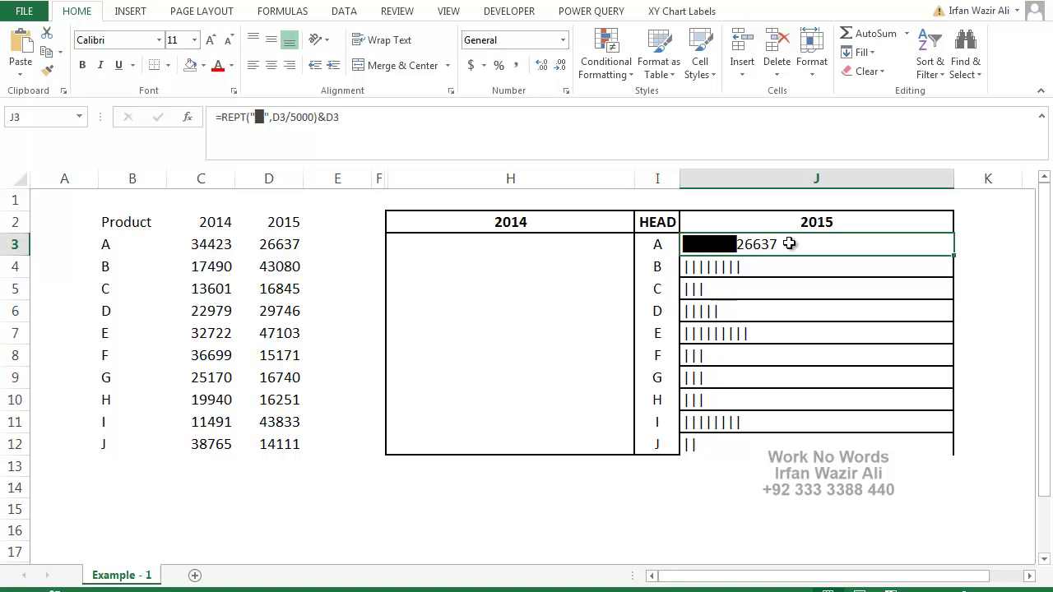
double_click(953, 255)
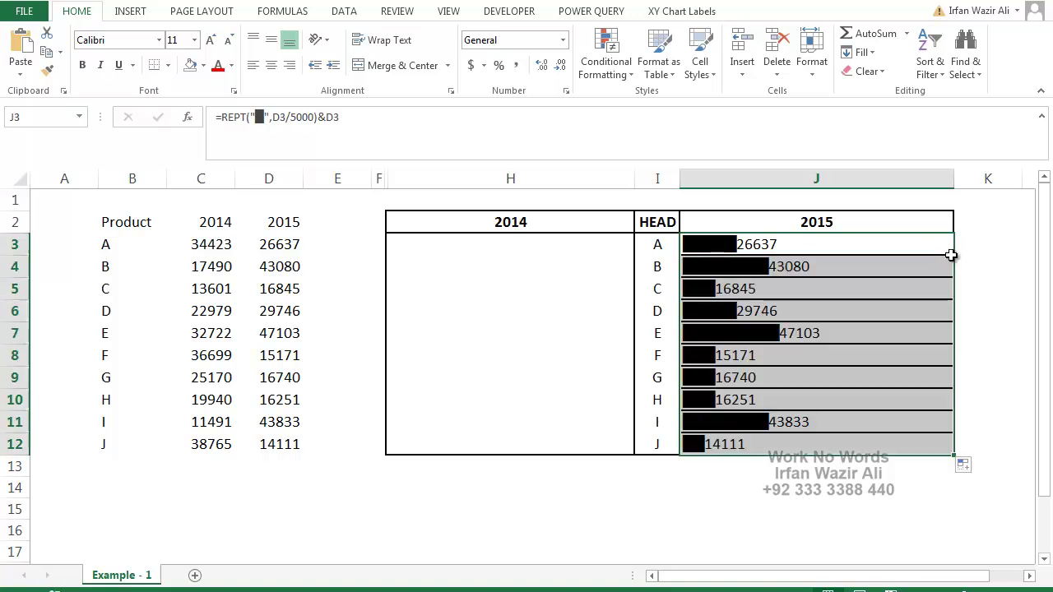
left_click(759, 468)
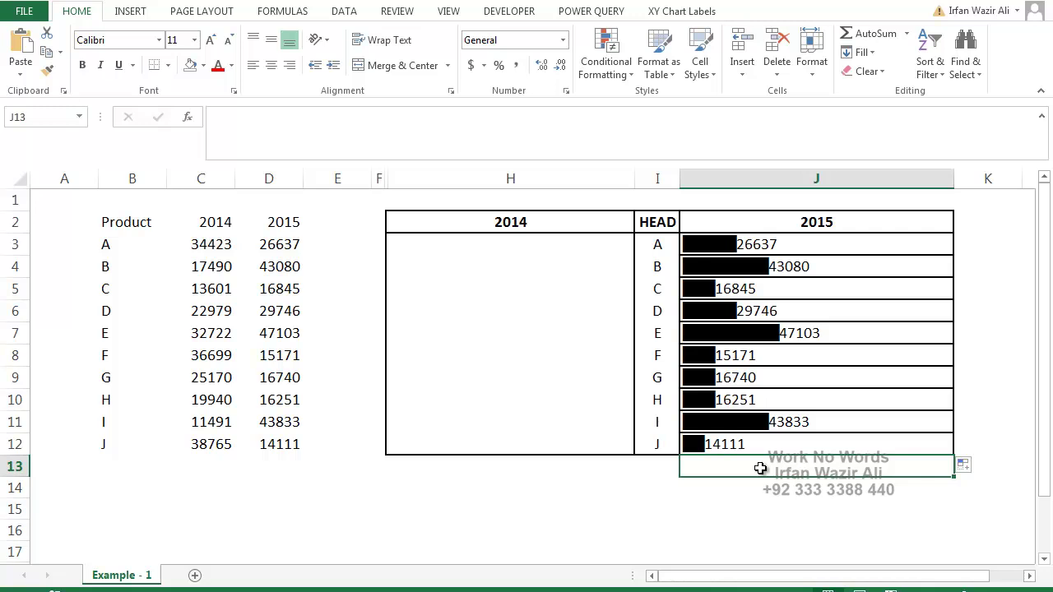
left_click(782, 486)
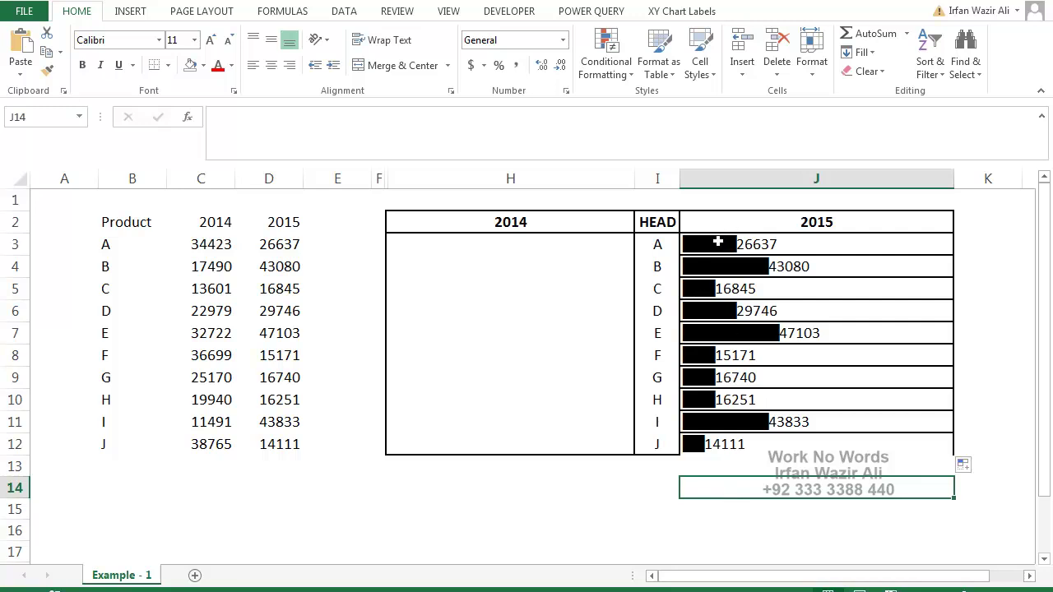
- Insert a space between the bar and the value in J3's formula, making it =REPT("█",D3/5000)&" "&D3
left_click_drag(769, 240, 768, 447)
double_click(773, 247)
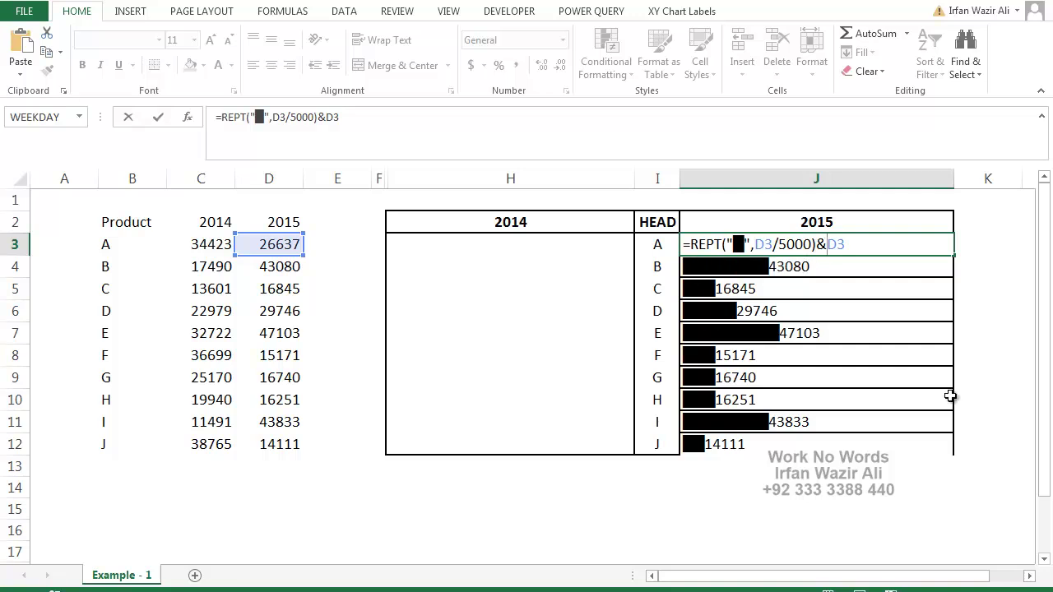
type("\" ")
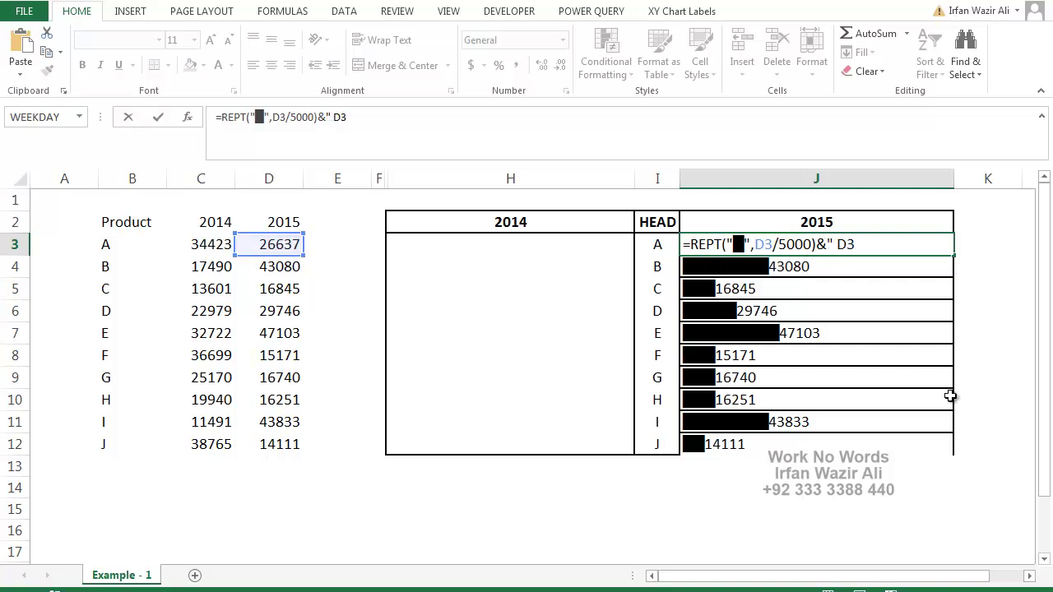
type("\"&")
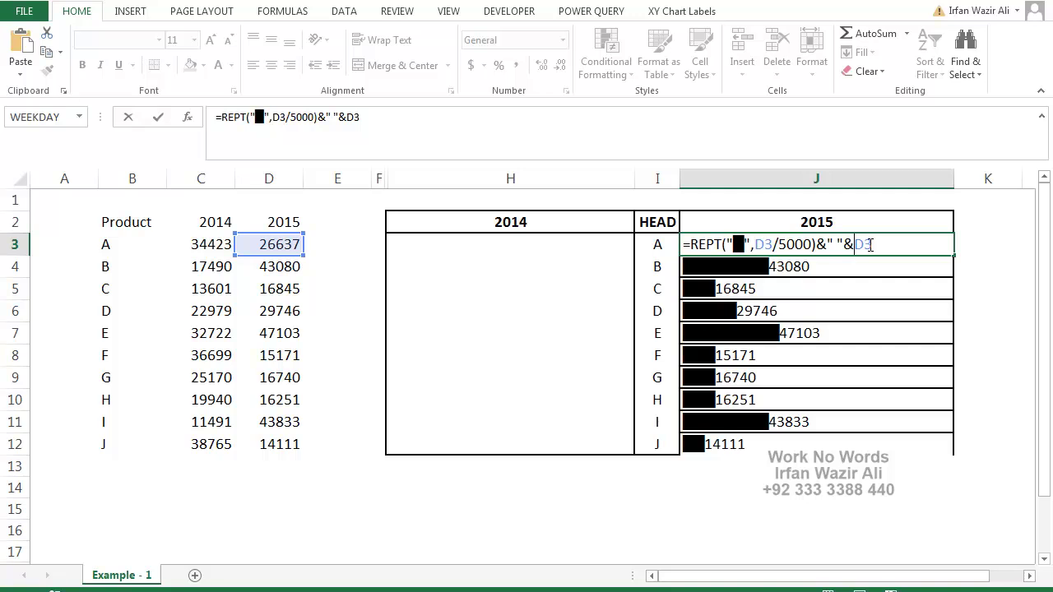
key("Return")
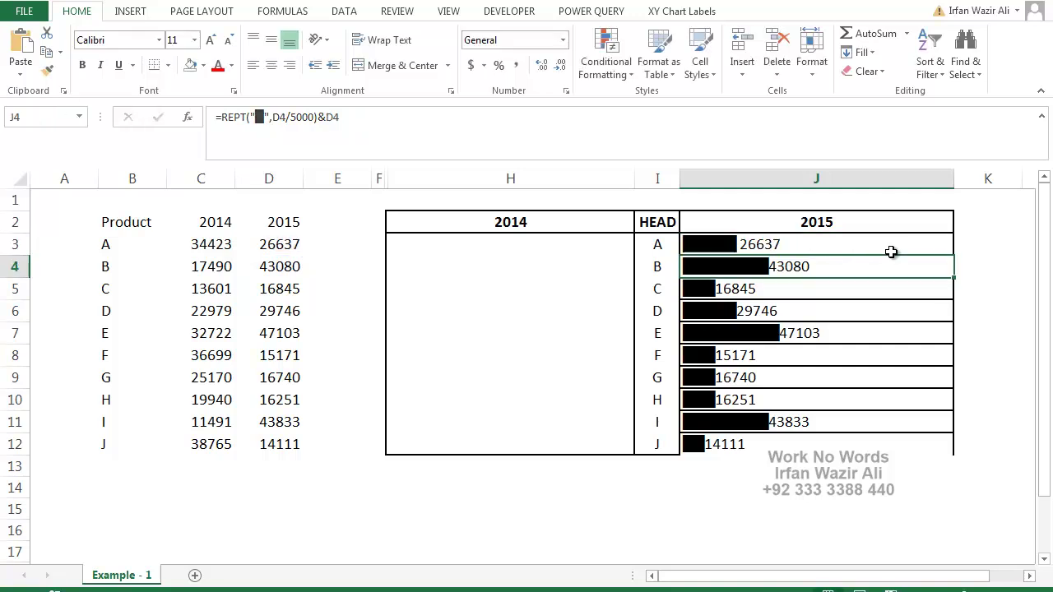
- Fill J3's spaced bar formula down to J12
left_click(928, 240)
double_click(954, 256)
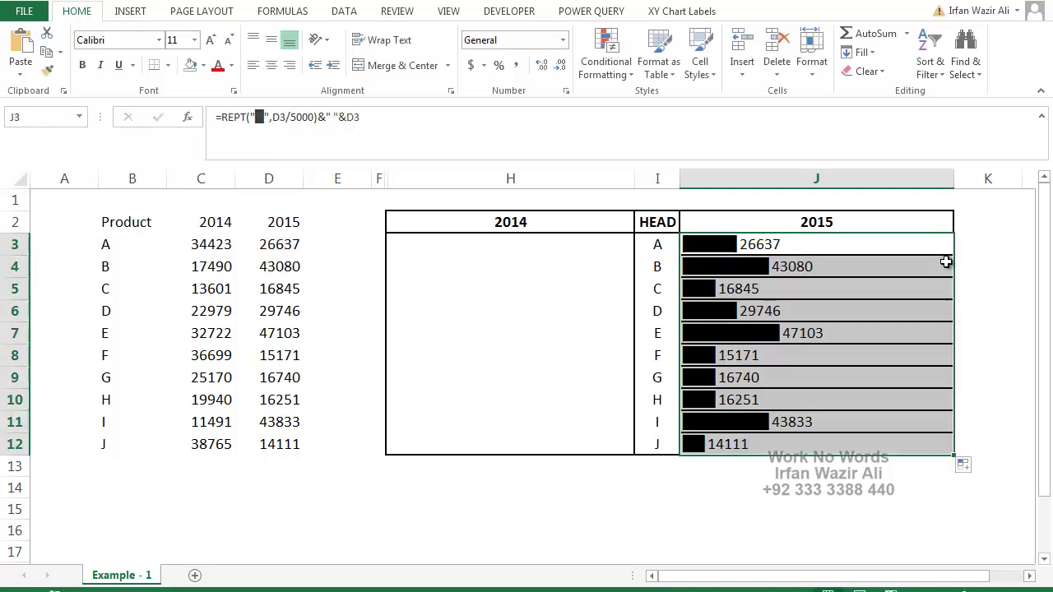
left_click(775, 463)
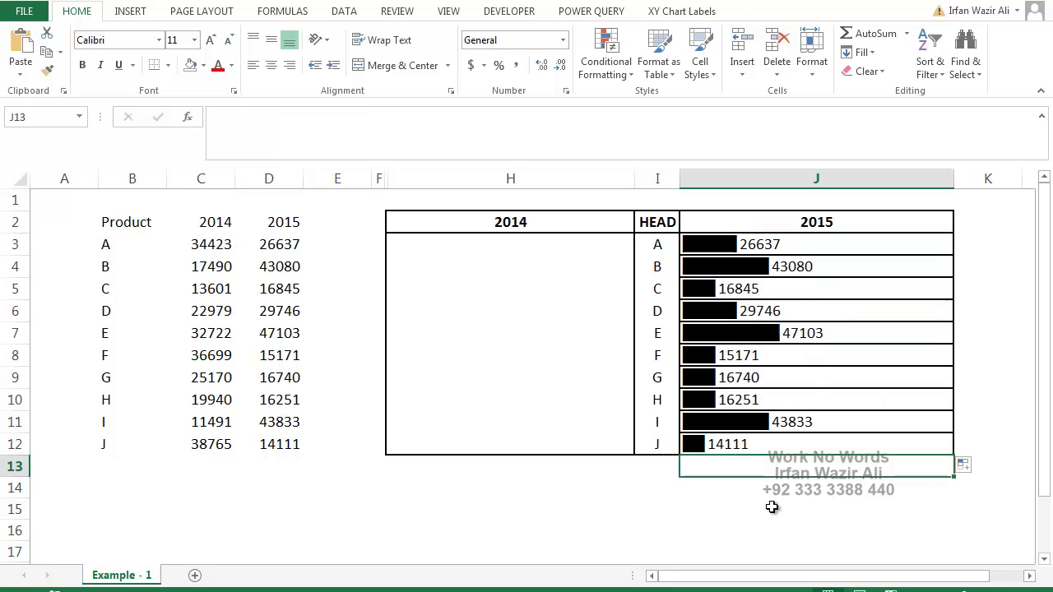
left_click(775, 510)
left_click(742, 446)
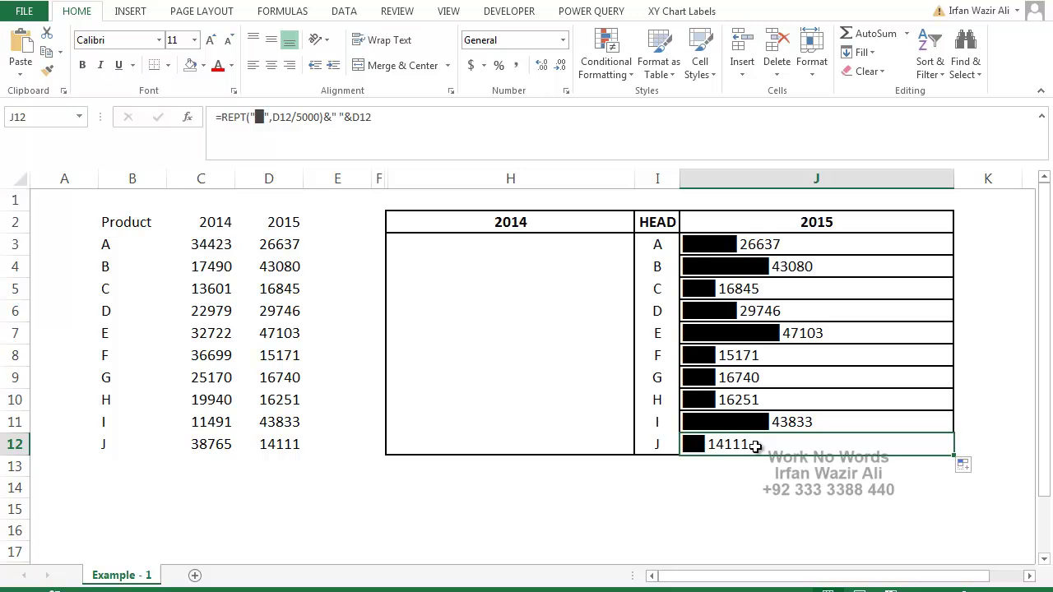
- Write the mirrored bar formula =D3&" "&REPT("█",D3/5000) in H3, with the value placed before the blocks
left_click(591, 247)
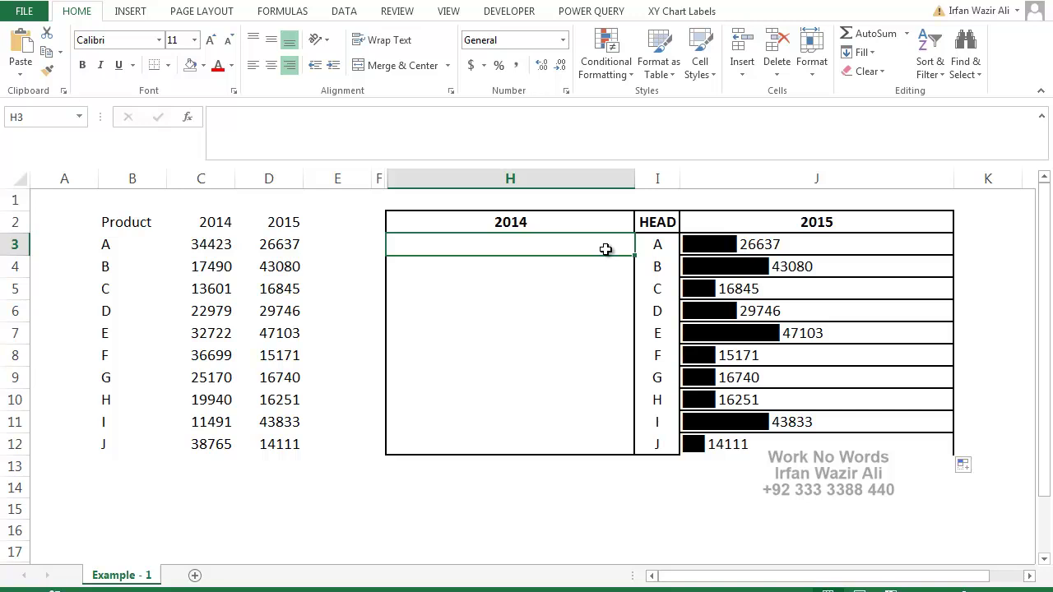
type("=")
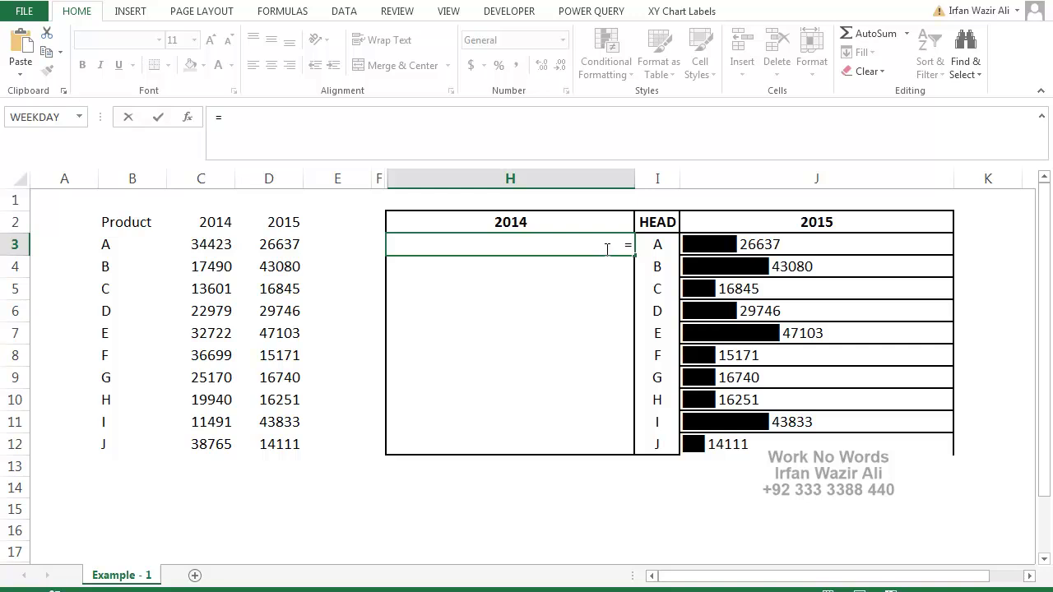
left_click(290, 238)
type("&\" \"")
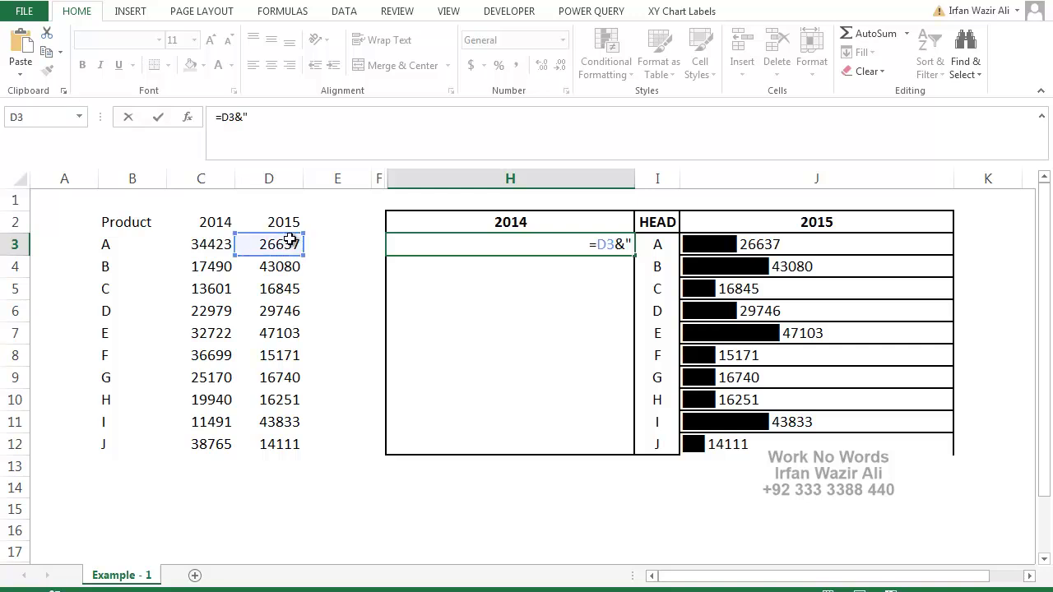
type("&")
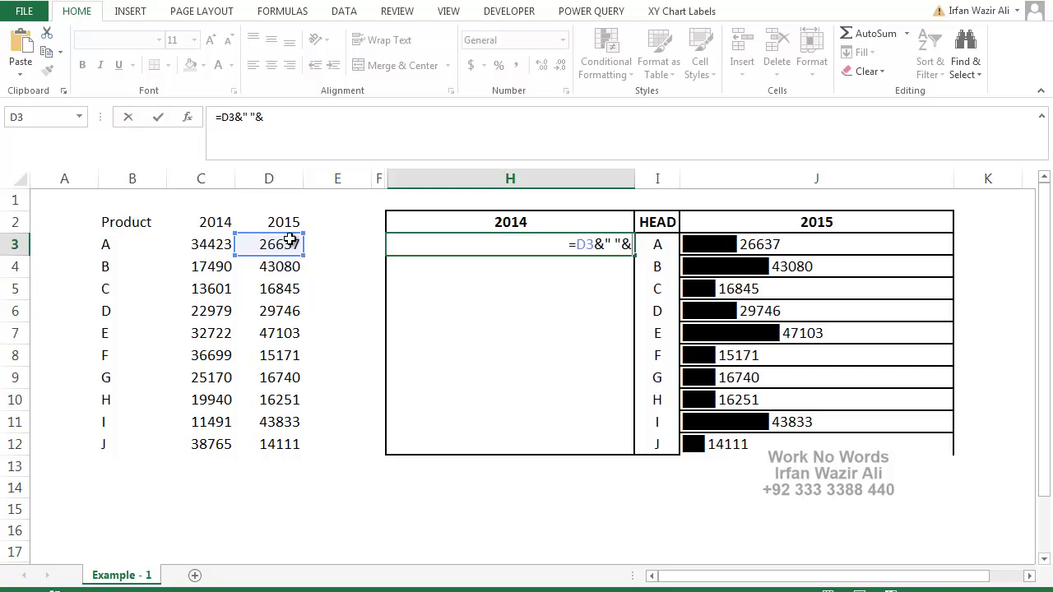
type("rept")
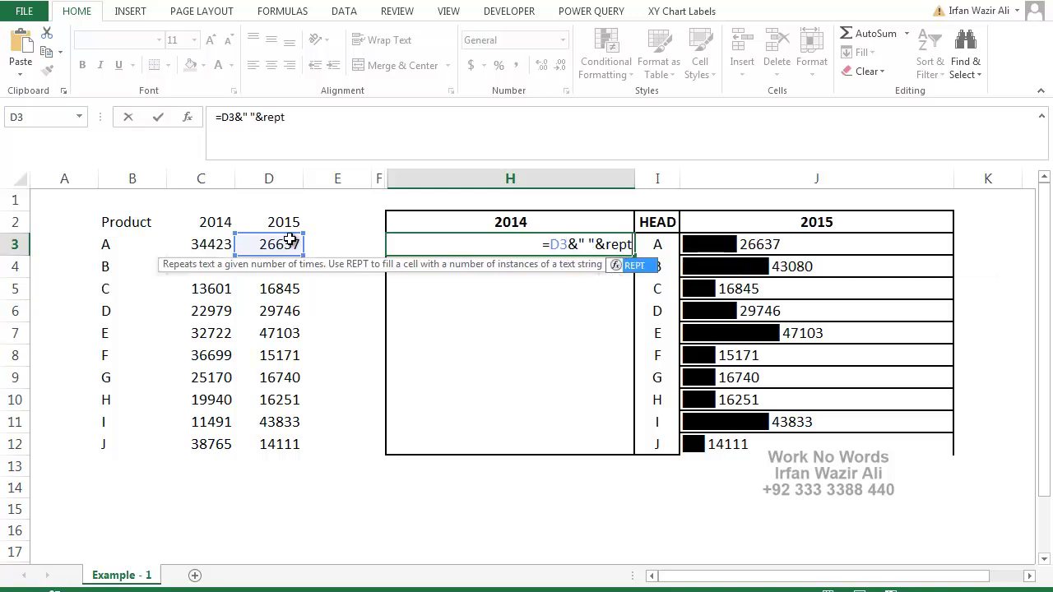
type("(")
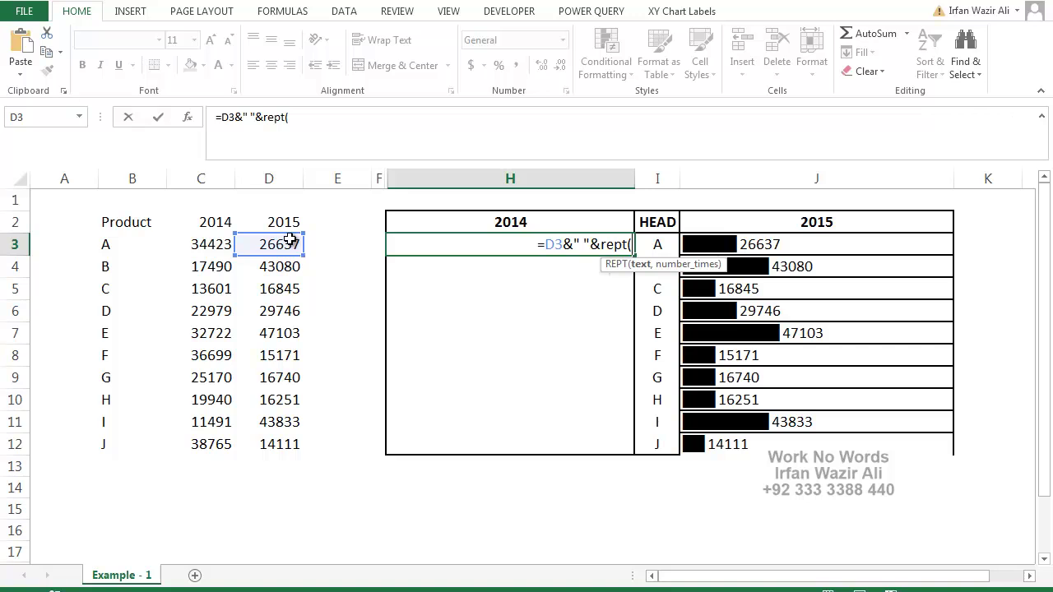
type("\"")
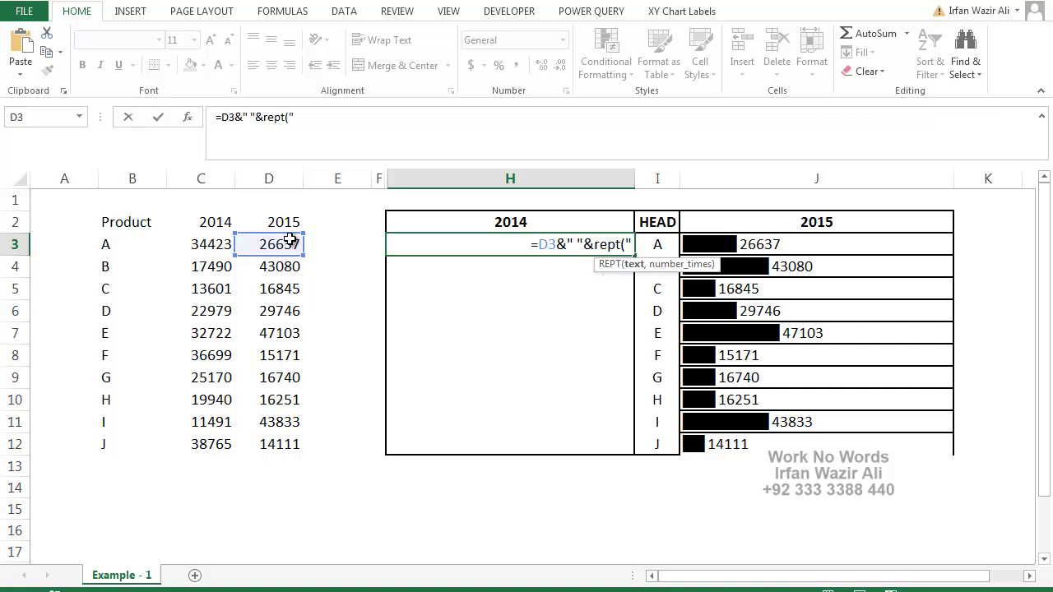
type("█")
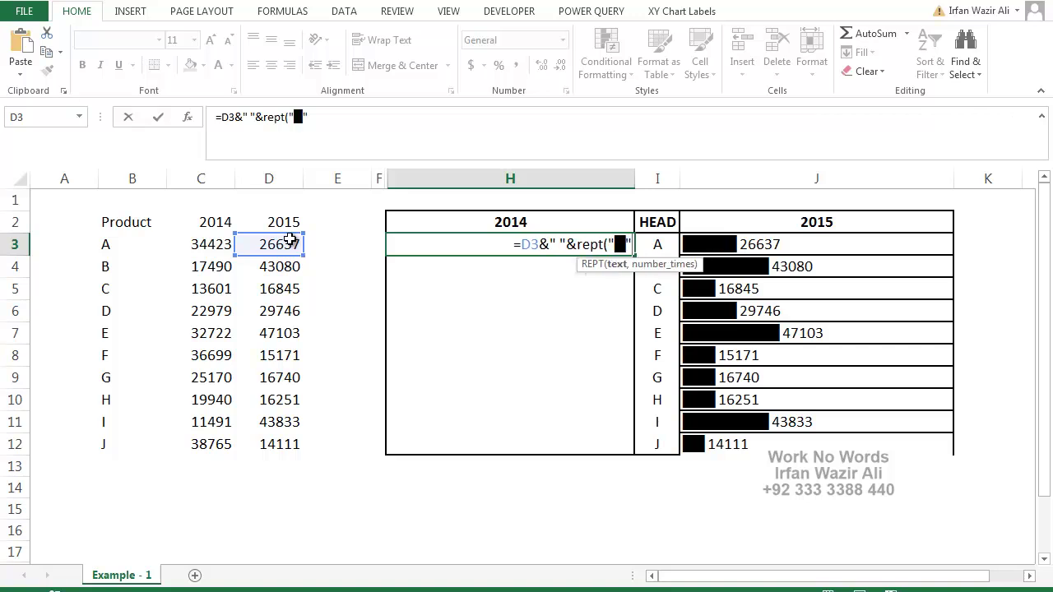
type("\",")
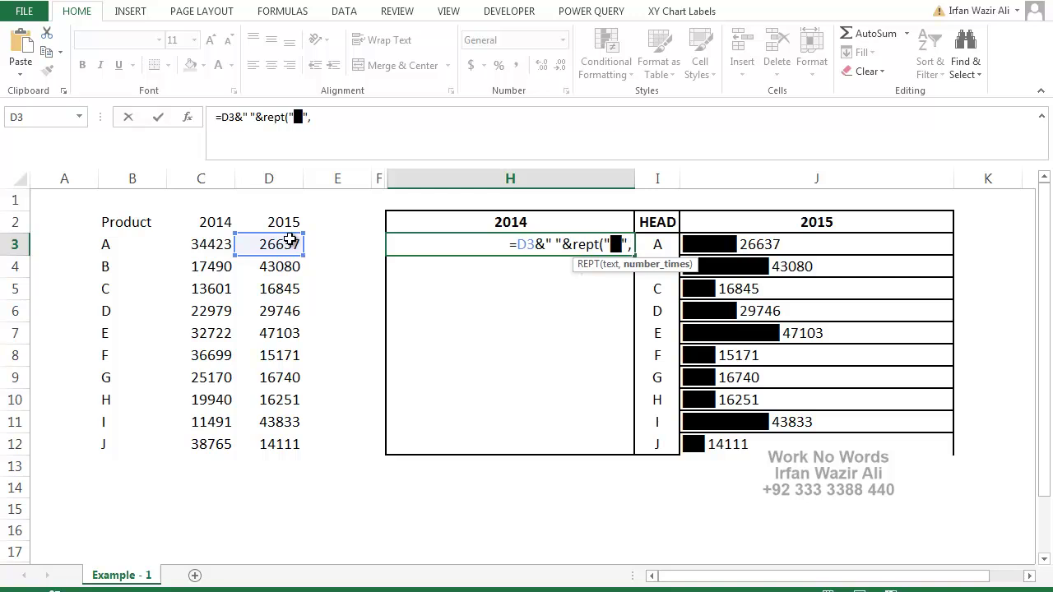
left_click(290, 239)
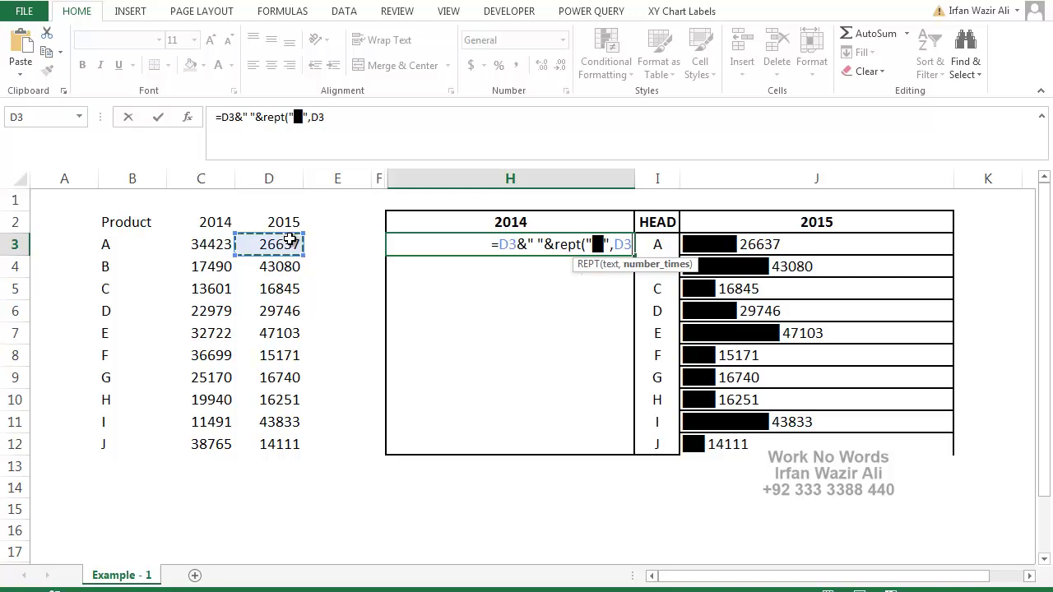
type("/5000")
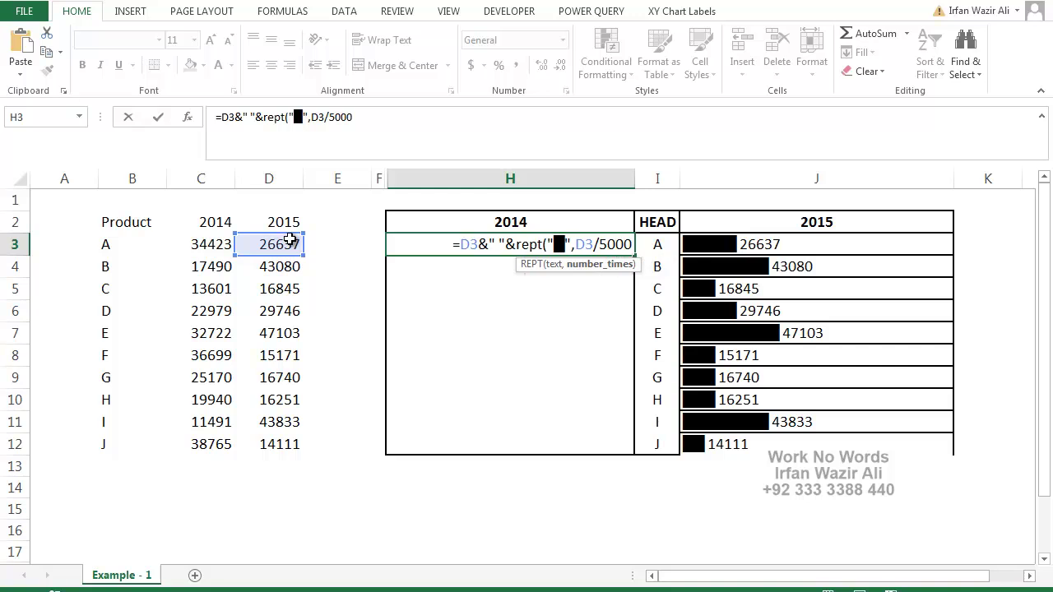
- Change both D3 references in the H3 formula to C3 for the 2014 value and enter the formula
left_click(585, 245)
key("BackSpace")
type("c")
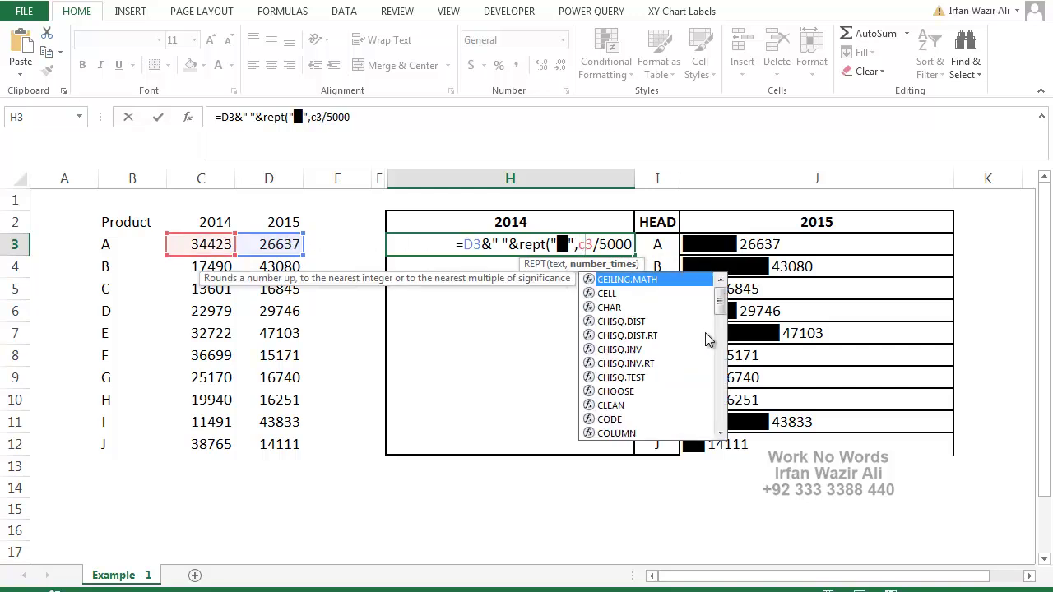
left_click(475, 244)
key("BackSpace")
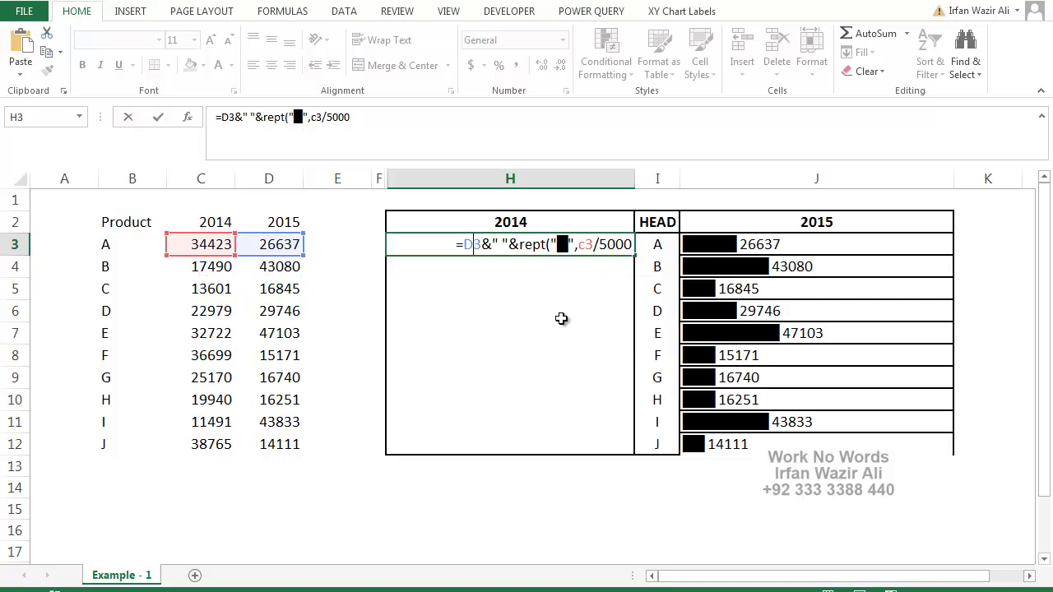
type("c")
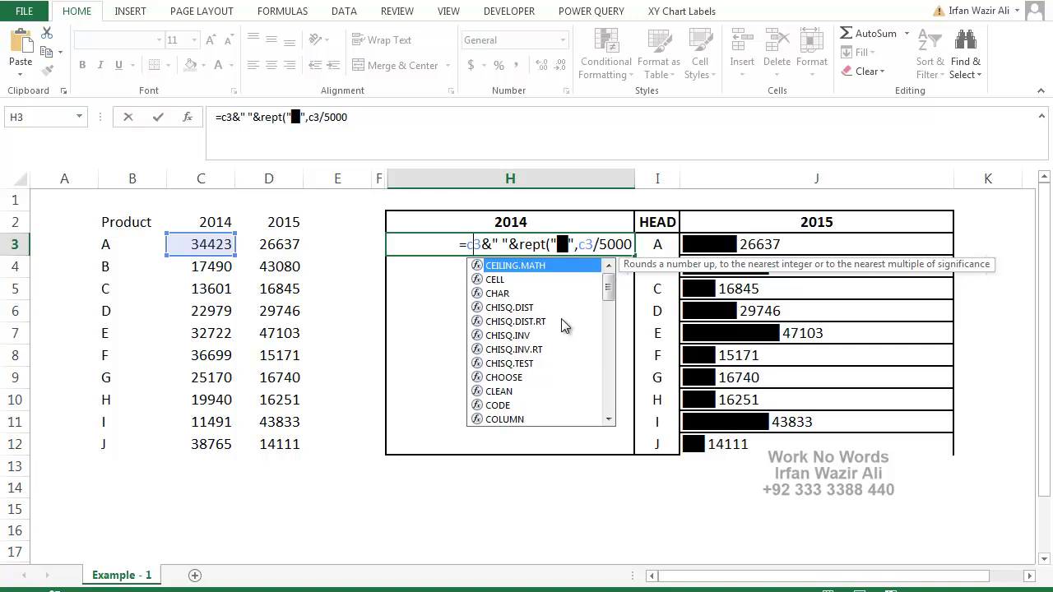
key("Return")
- Fill the H3 formula down to H12 to create the 2014 bars
left_click(494, 358)
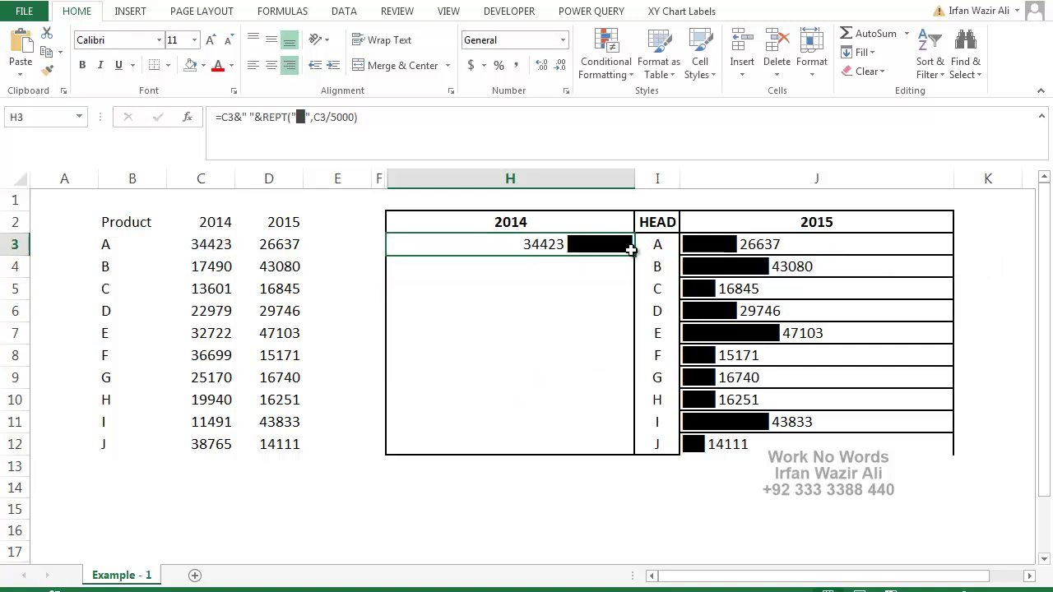
double_click(634, 255)
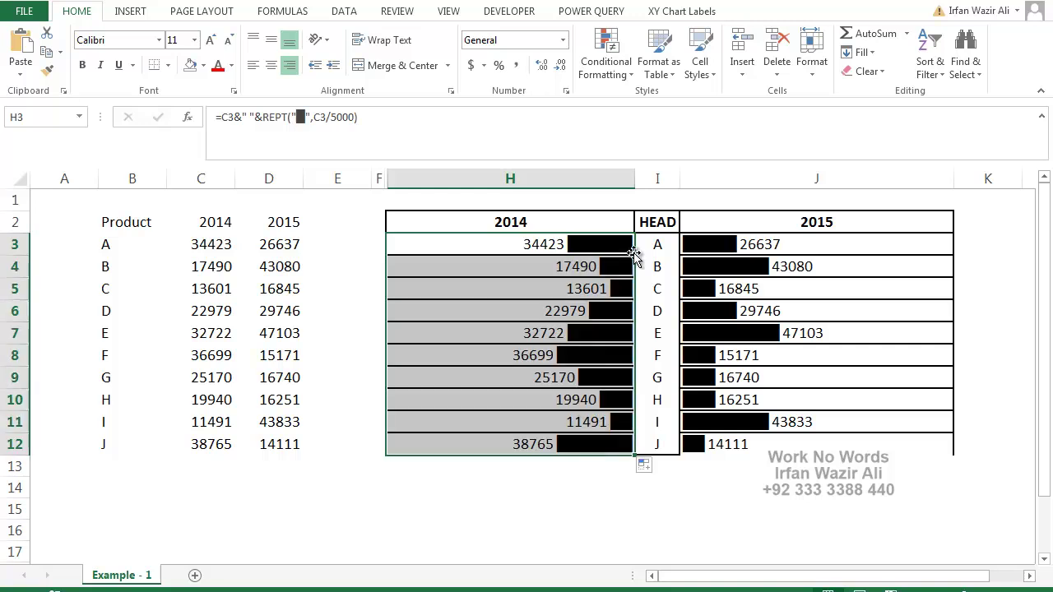
left_click(594, 492)
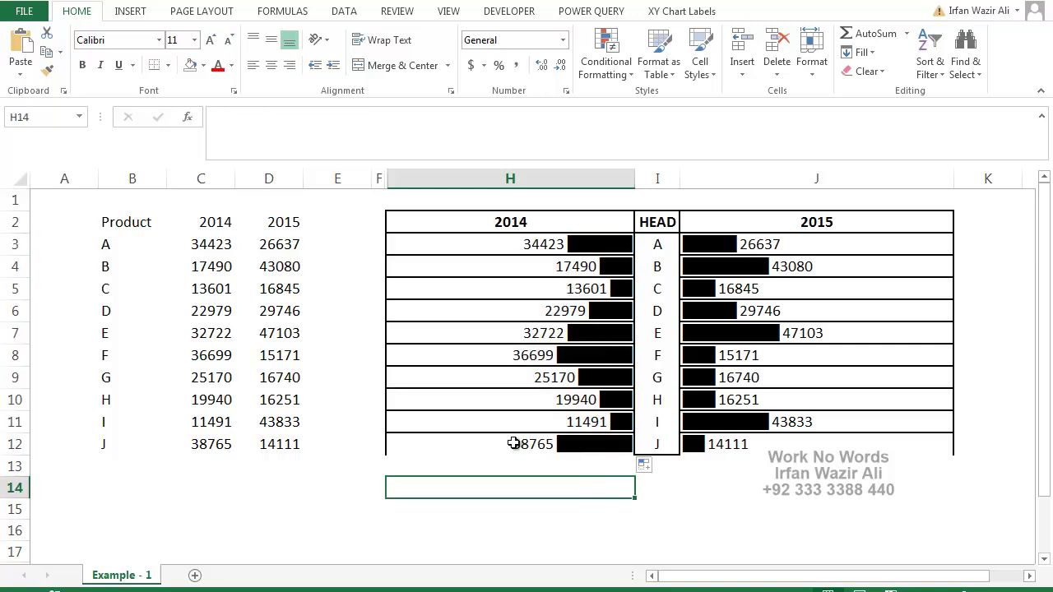
- Apply an outer border to H3:H12 and close the bottom edge of J12 to complete the table frame
left_click_drag(464, 250, 577, 445)
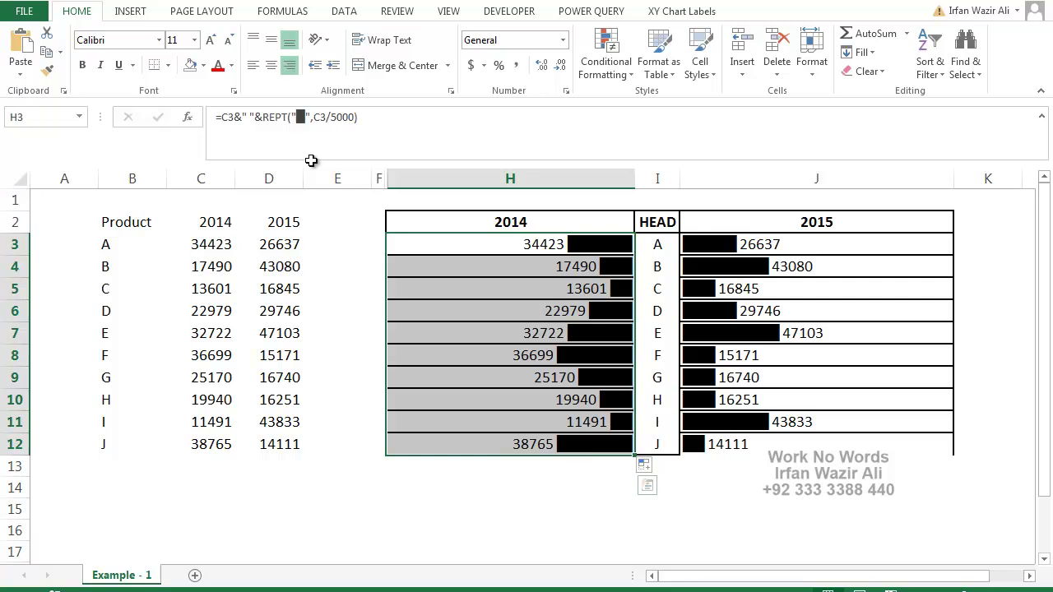
left_click(168, 65)
left_click(169, 245)
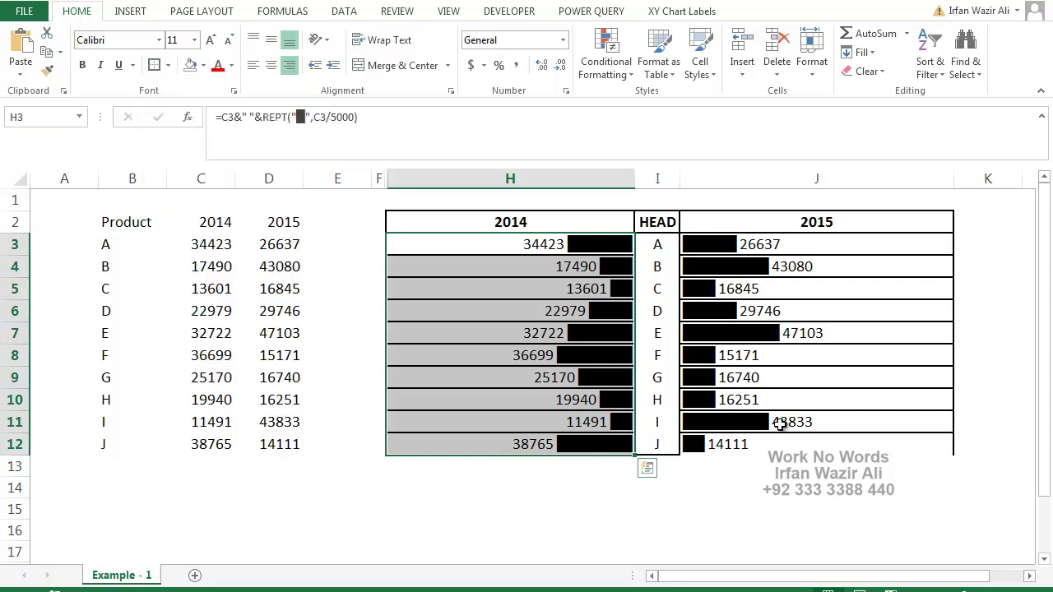
left_click(780, 453)
left_click(733, 494)
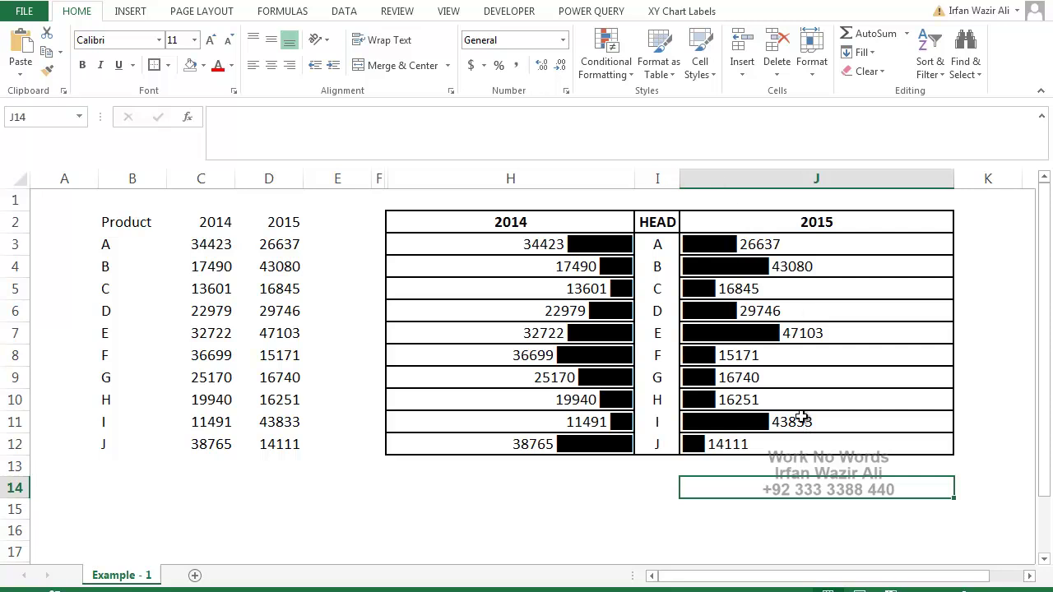
left_click(1031, 581)
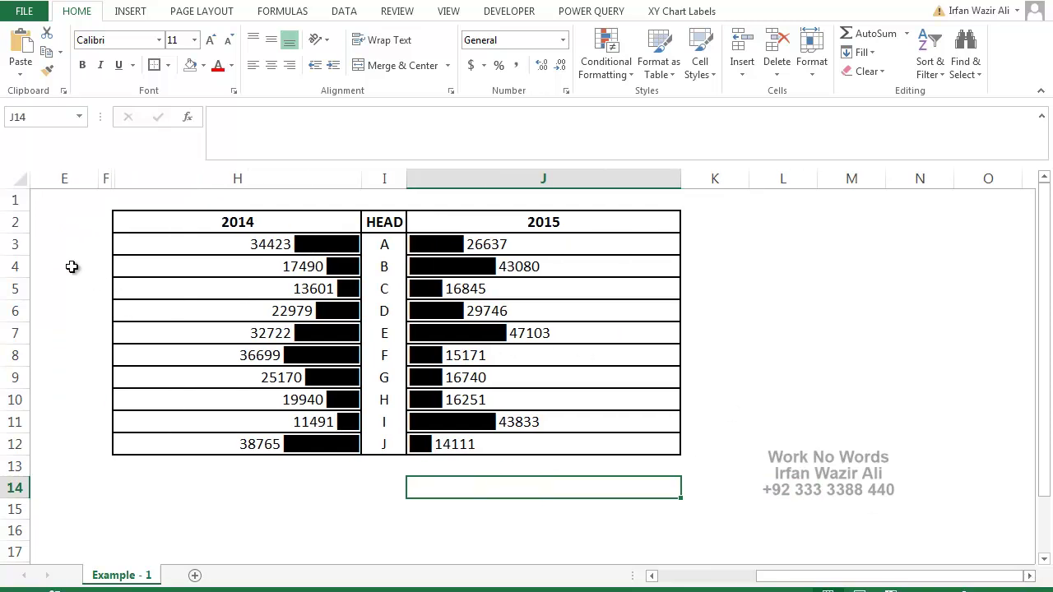
left_click(265, 493)
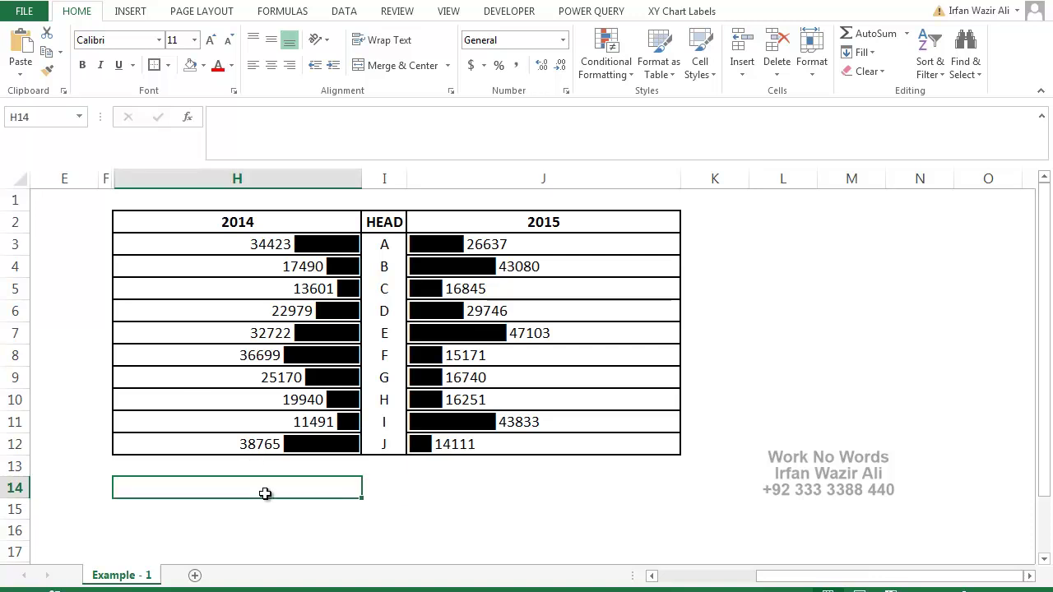